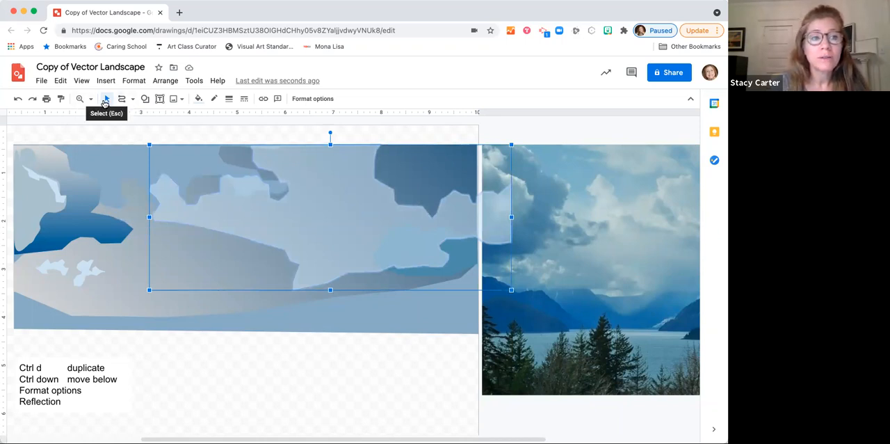
Step: Undo the last move of the large pale cloud shape and deselect it
{"action": "left_click", "coordinate": [26, 101]}
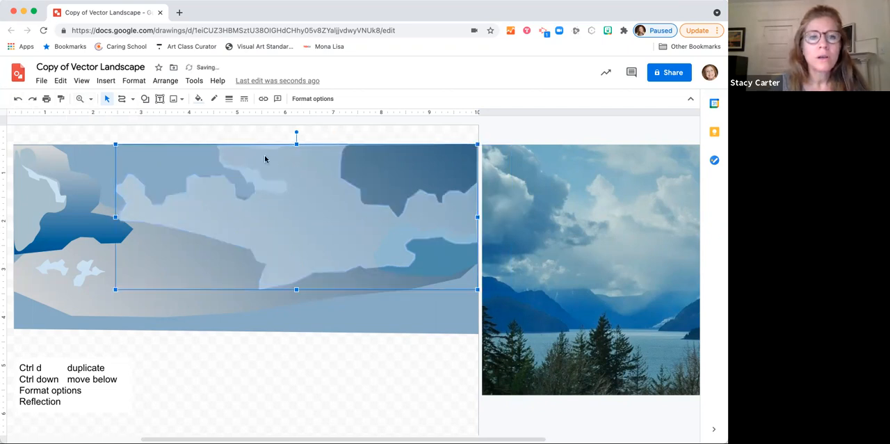
{"action": "left_click", "coordinate": [198, 99]}
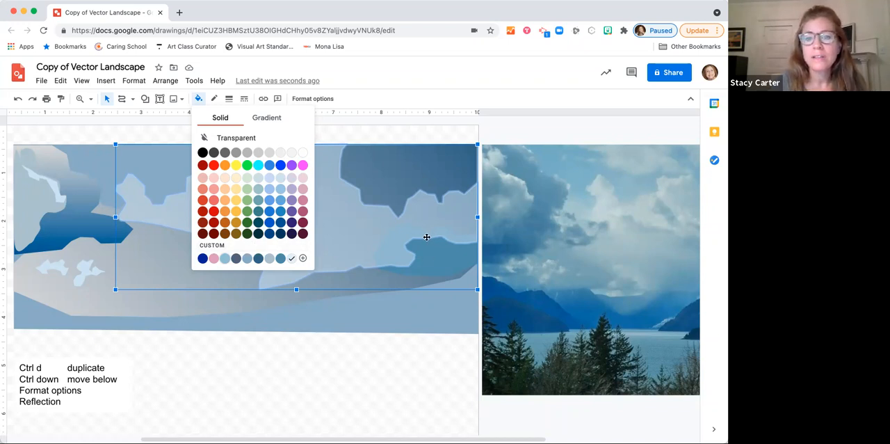
{"action": "left_click", "coordinate": [311, 360]}
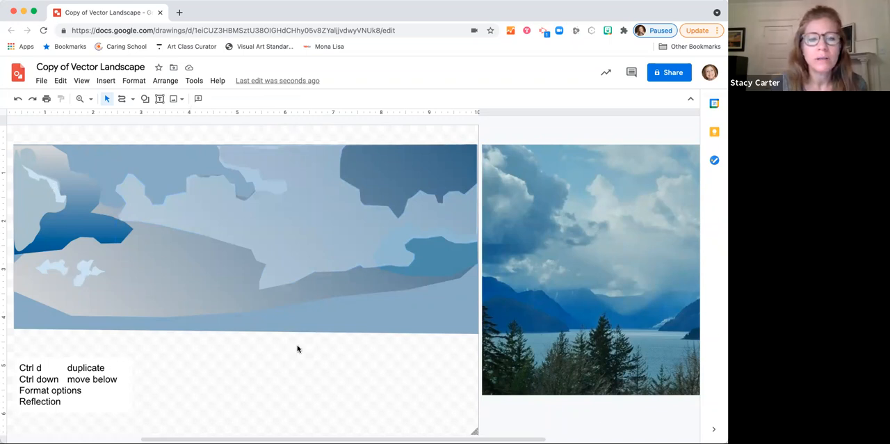
Step: Trace the distant misty valley between the mountains in the reference photo as a closed Polyline shape
{"action": "scroll", "coordinate": [297, 348], "scroll_direction": "right", "scroll_amount": 6}
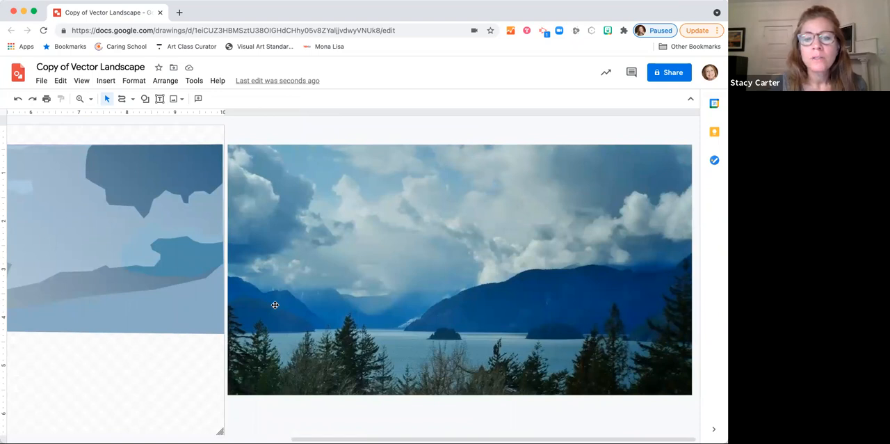
{"action": "left_click", "coordinate": [90, 101]}
{"action": "left_click", "coordinate": [115, 165]}
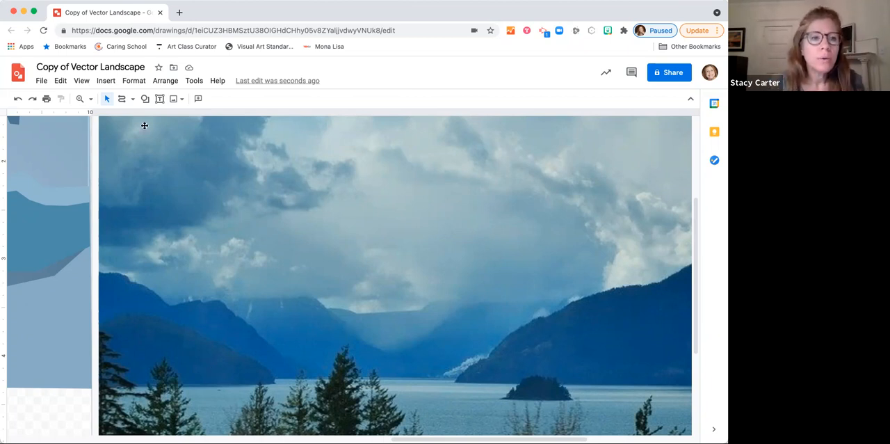
{"action": "left_click", "coordinate": [132, 100]}
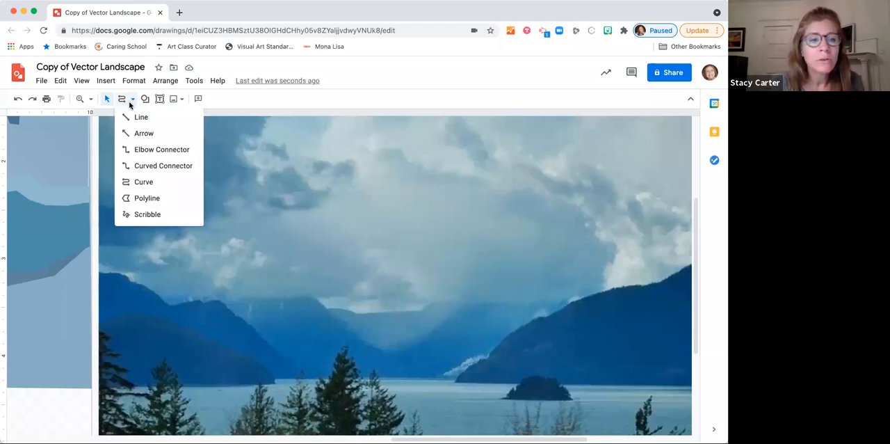
{"action": "left_click", "coordinate": [143, 199]}
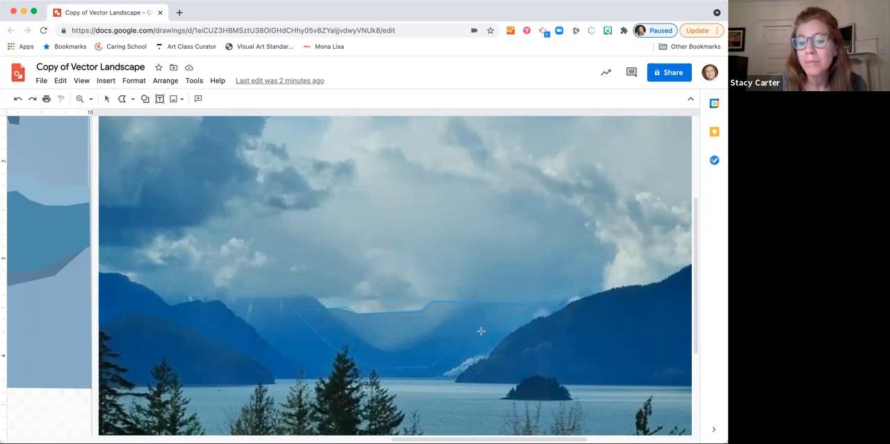
{"action": "left_click", "coordinate": [522, 303]}
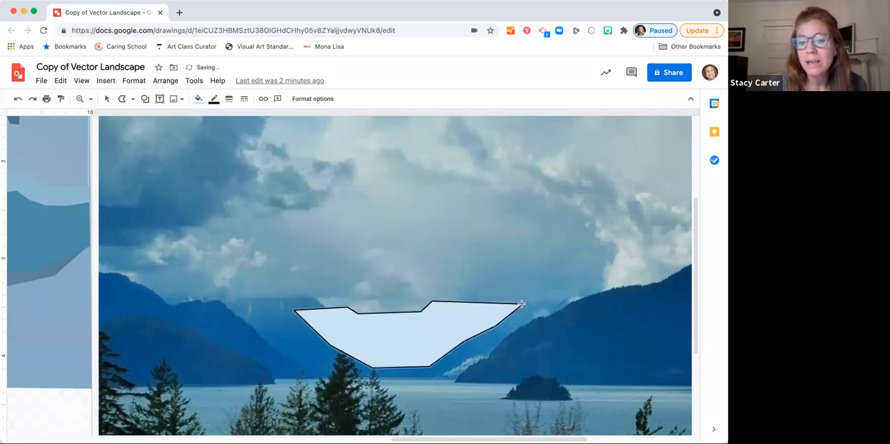
Step: Make the valley shape's outline transparent and move the shape over the mountains at the photo's left edge
{"action": "left_click", "coordinate": [218, 102]}
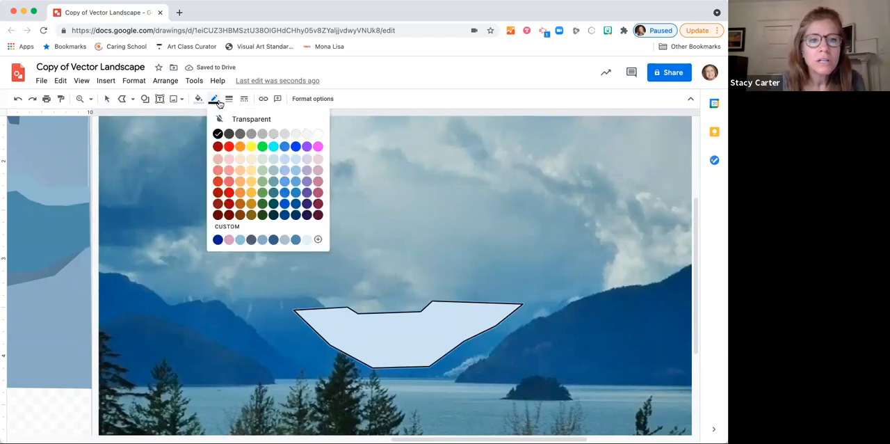
{"action": "left_click", "coordinate": [245, 119]}
{"action": "left_click", "coordinate": [198, 102]}
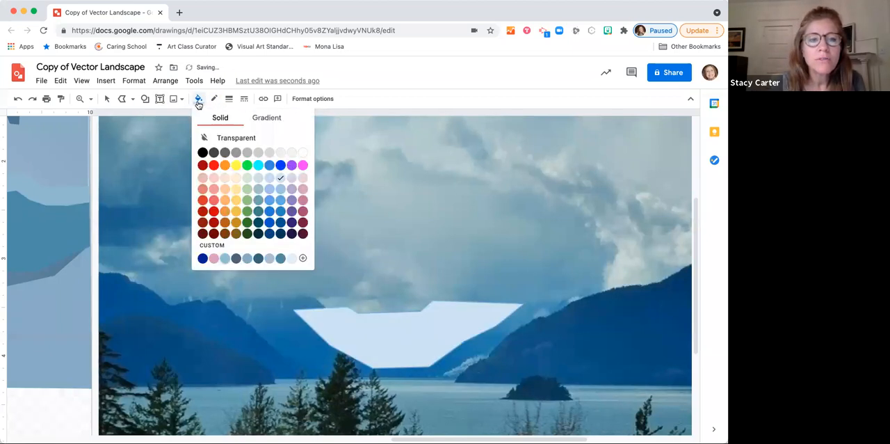
{"action": "left_click", "coordinate": [199, 100]}
{"action": "left_click", "coordinate": [107, 100]}
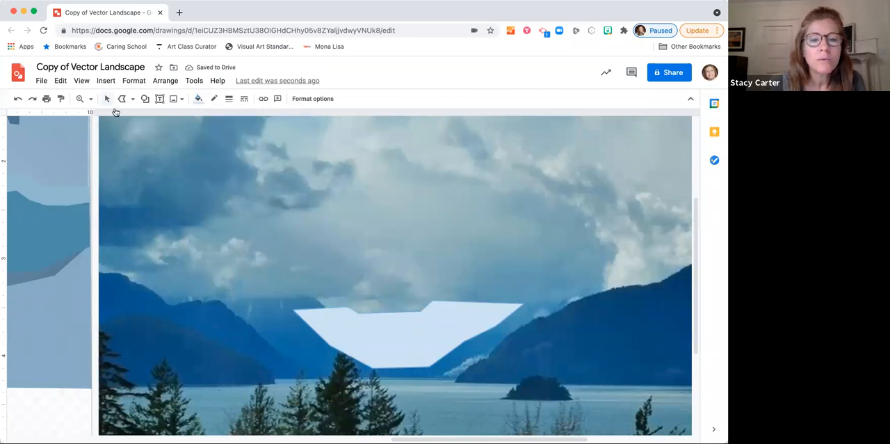
{"action": "left_click_drag", "start_coordinate": [426, 330], "coordinate": [251, 332]}
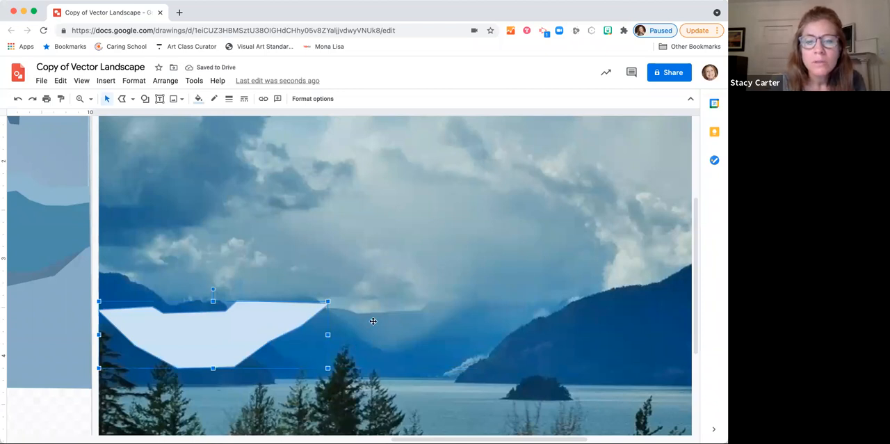
Step: Try the custom grey-blue and dark slate-blue solid fills on the valley shape
{"action": "left_click", "coordinate": [199, 98]}
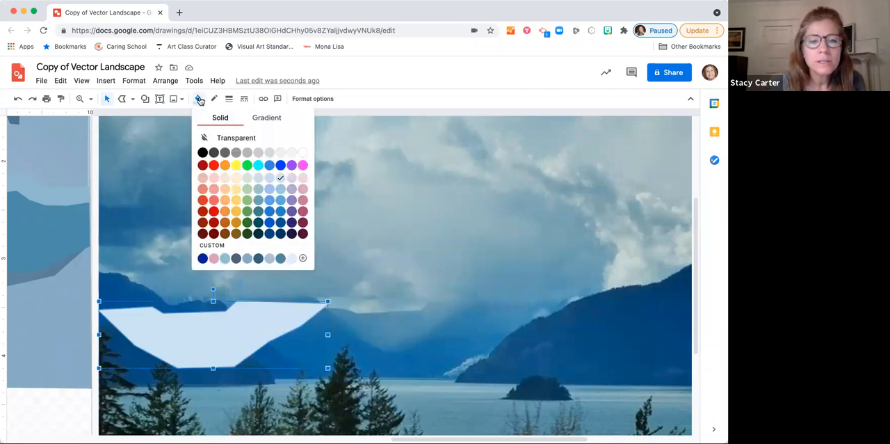
{"action": "left_click", "coordinate": [248, 258]}
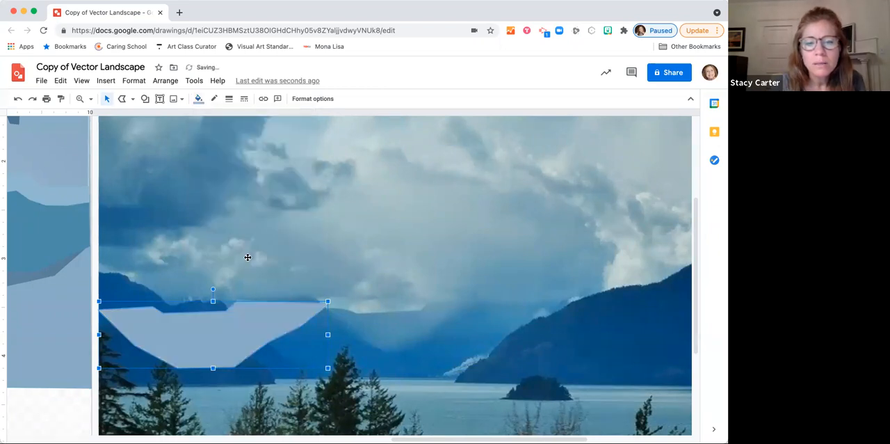
{"action": "left_click", "coordinate": [198, 99]}
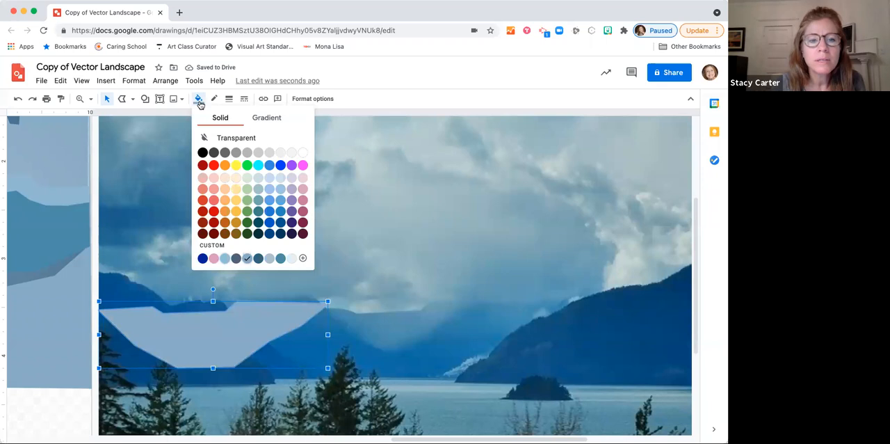
{"action": "left_click", "coordinate": [258, 258]}
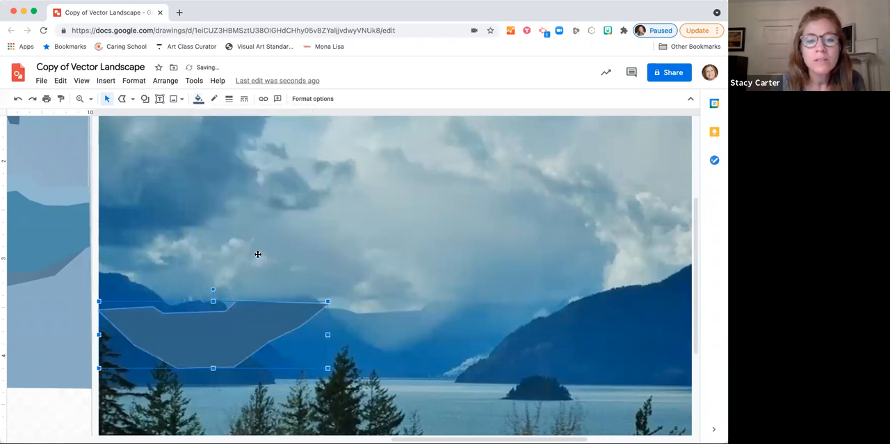
Step: Fill the valley shape with a new custom blue, #668fb4, adjusted from the custom grey-blue swatch
{"action": "left_click", "coordinate": [198, 99]}
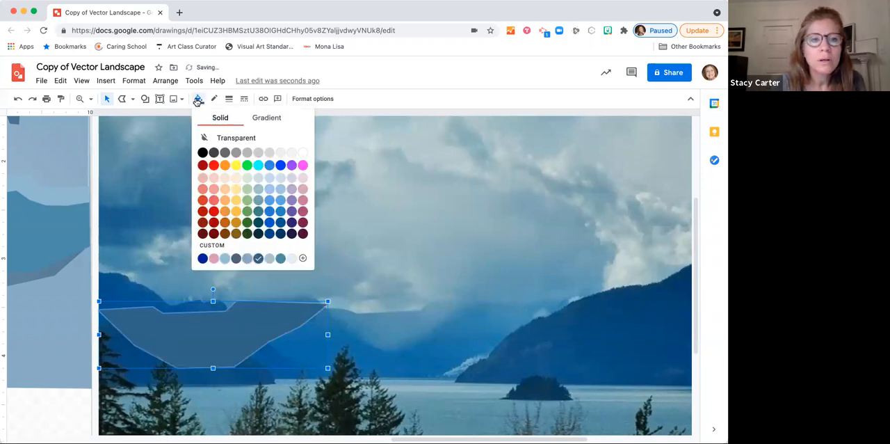
{"action": "left_click", "coordinate": [247, 259]}
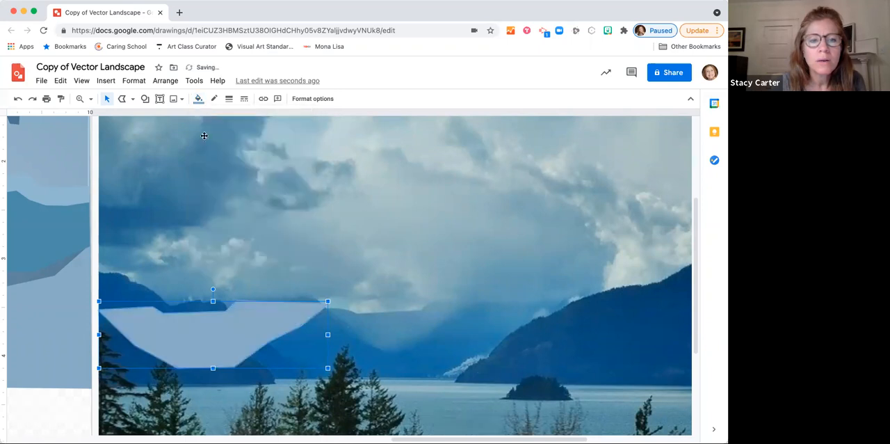
{"action": "left_click", "coordinate": [198, 99]}
{"action": "left_click", "coordinate": [213, 246]}
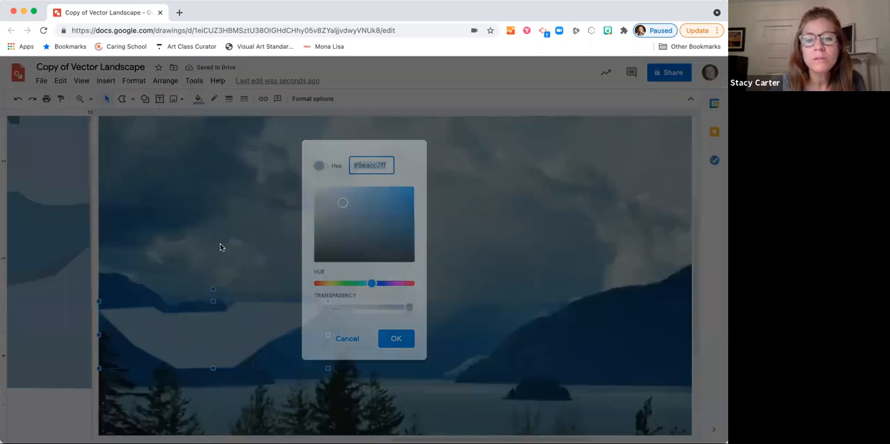
{"action": "left_click_drag", "start_coordinate": [342, 201], "coordinate": [357, 210]}
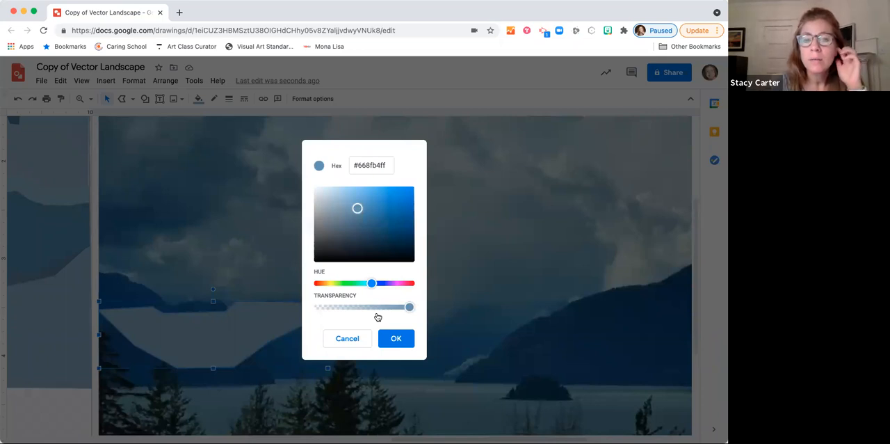
{"action": "left_click", "coordinate": [394, 339]}
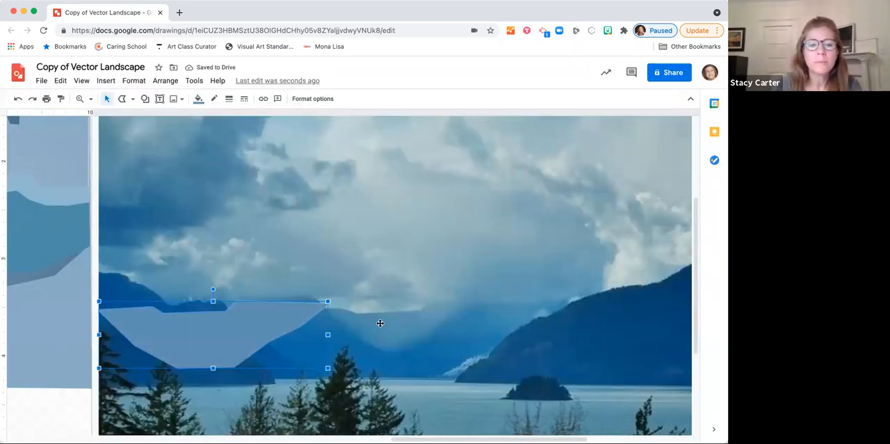
Step: Move the valley shape from the photo onto the landscape drawing, over the lower edge of the grey cloud
{"action": "left_click", "coordinate": [108, 100]}
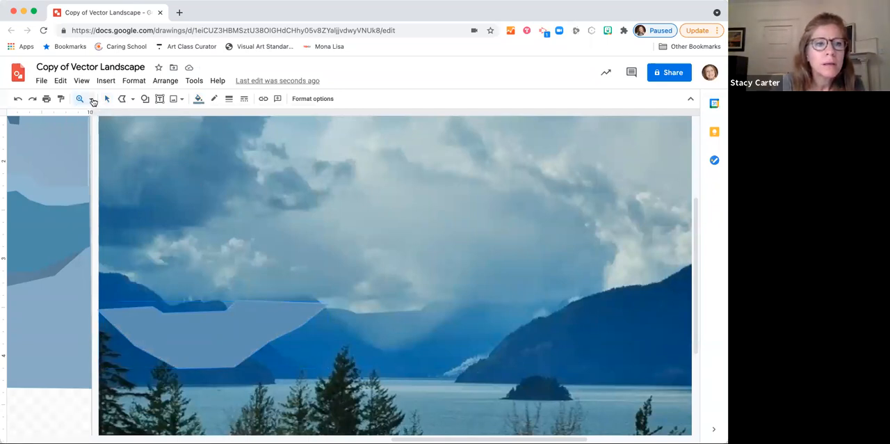
{"action": "left_click", "coordinate": [92, 100]}
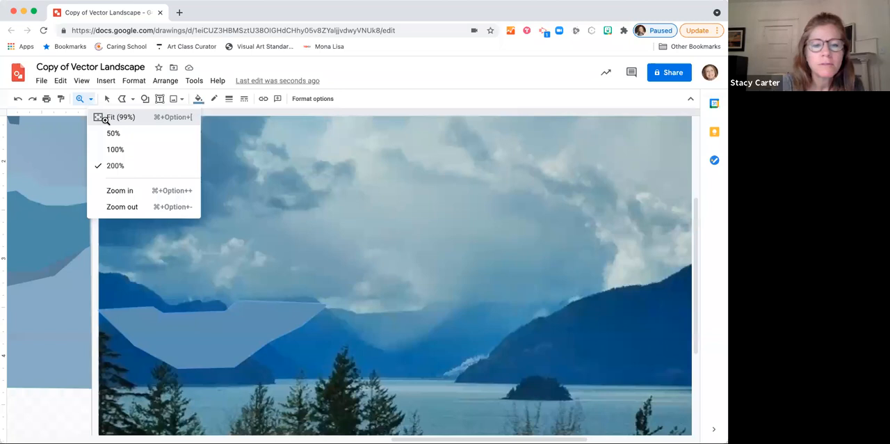
{"action": "left_click", "coordinate": [104, 119]}
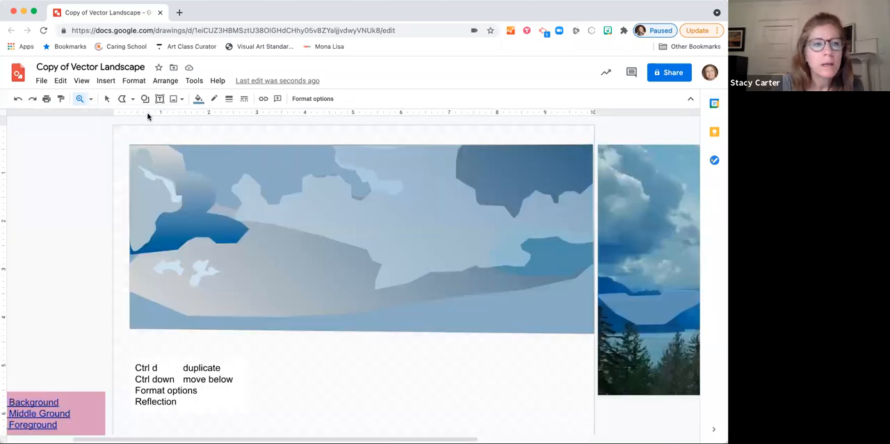
{"action": "left_click", "coordinate": [107, 99]}
{"action": "left_click", "coordinate": [655, 310]}
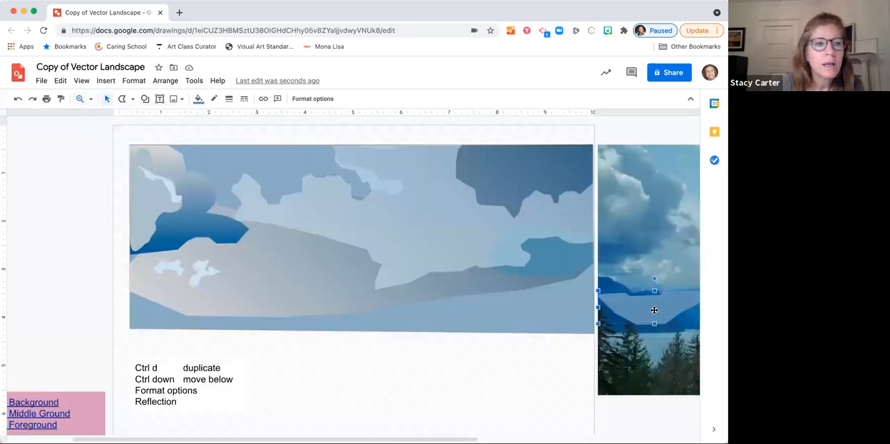
{"action": "left_click_drag", "start_coordinate": [654, 309], "coordinate": [559, 323]}
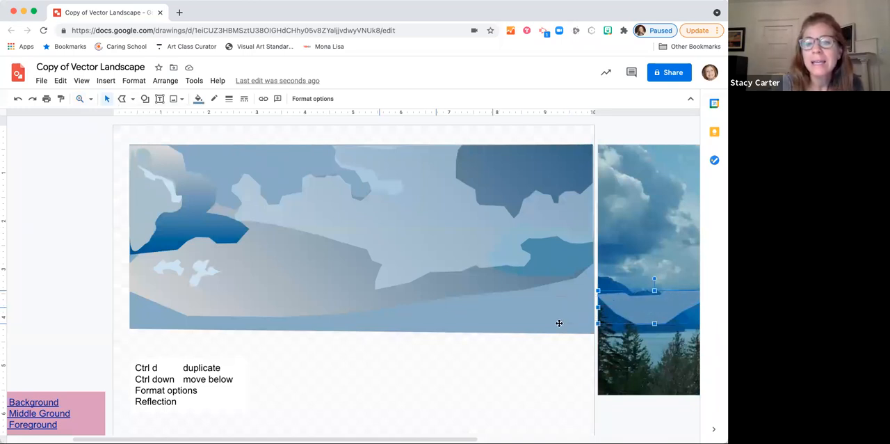
{"action": "scroll", "coordinate": [559, 323], "scroll_direction": "right", "scroll_amount": 3}
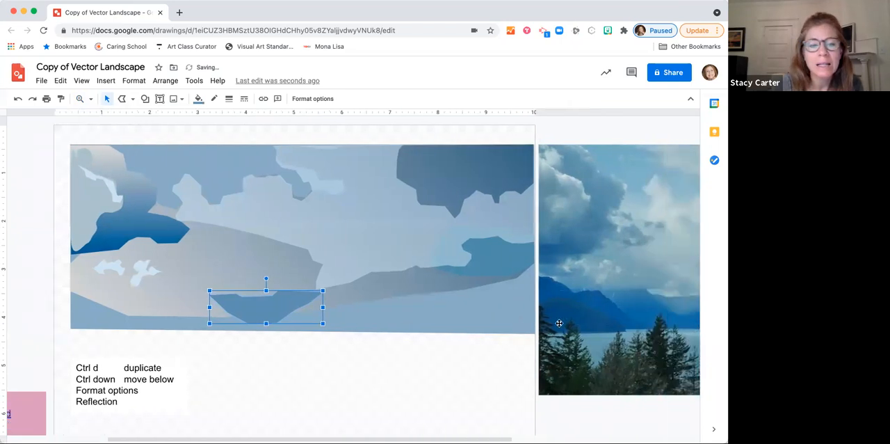
Step: Trace the photo's distant mountains on both sides of the central V-shaped valley as one closed polyline shape with its base along the shoreline
{"action": "scroll", "coordinate": [559, 323], "scroll_direction": "left", "scroll_amount": 1}
{"action": "scroll", "coordinate": [560, 322], "scroll_direction": "right", "scroll_amount": 1}
{"action": "scroll", "coordinate": [559, 323], "scroll_direction": "left", "scroll_amount": 1}
{"action": "scroll", "coordinate": [559, 323], "scroll_direction": "right", "scroll_amount": 1}
{"action": "scroll", "coordinate": [559, 323], "scroll_direction": "right", "scroll_amount": 1}
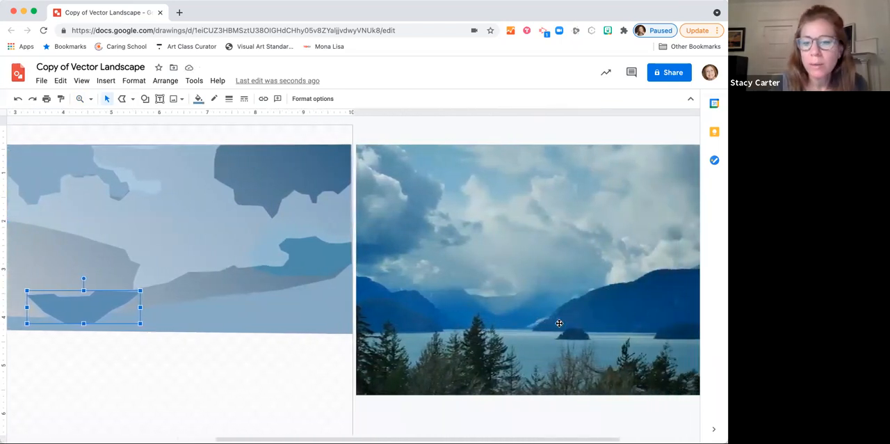
{"action": "scroll", "coordinate": [283, 208], "scroll_direction": "right", "scroll_amount": 2}
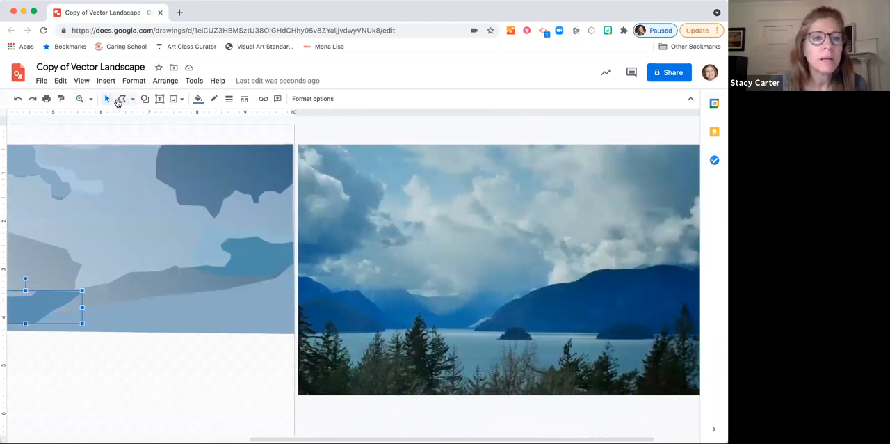
{"action": "left_click", "coordinate": [87, 102]}
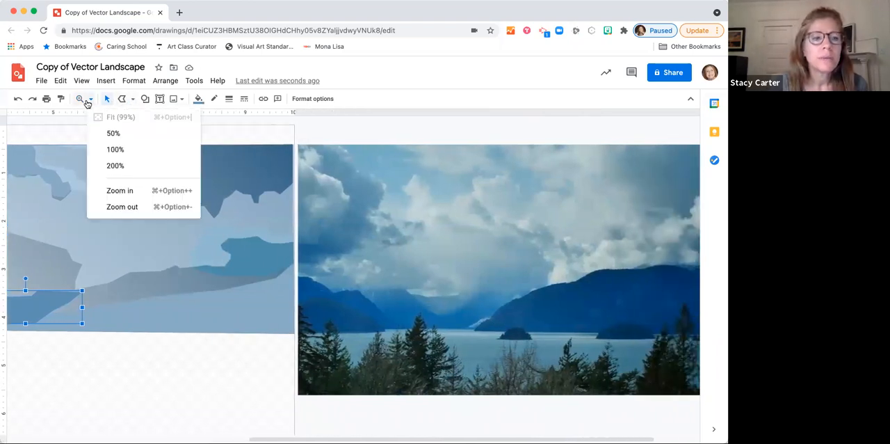
{"action": "left_click", "coordinate": [115, 167]}
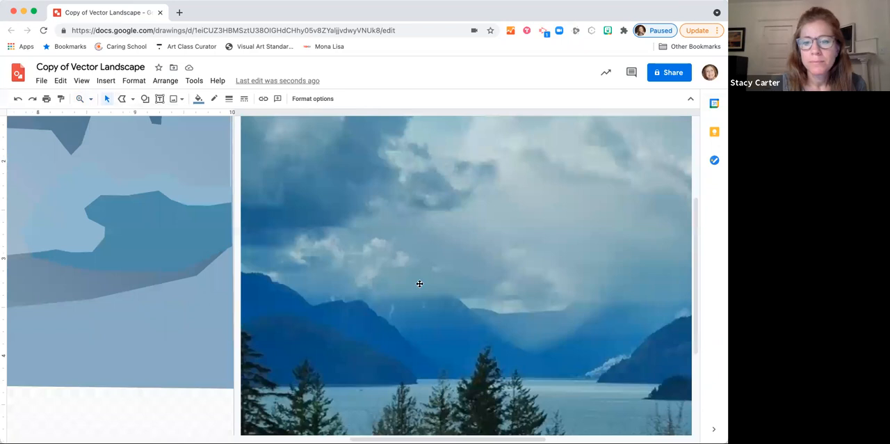
{"action": "scroll", "coordinate": [420, 283], "scroll_direction": "right", "scroll_amount": 3}
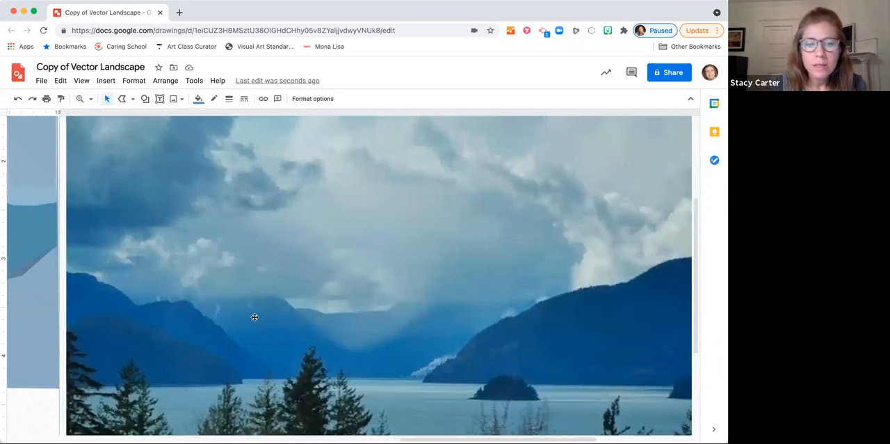
{"action": "left_click", "coordinate": [122, 99]}
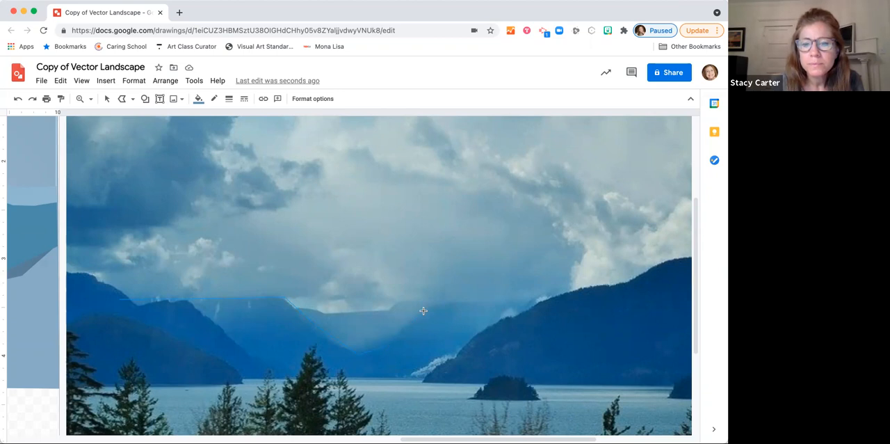
{"action": "left_click_drag", "start_coordinate": [532, 301], "coordinate": [586, 301]}
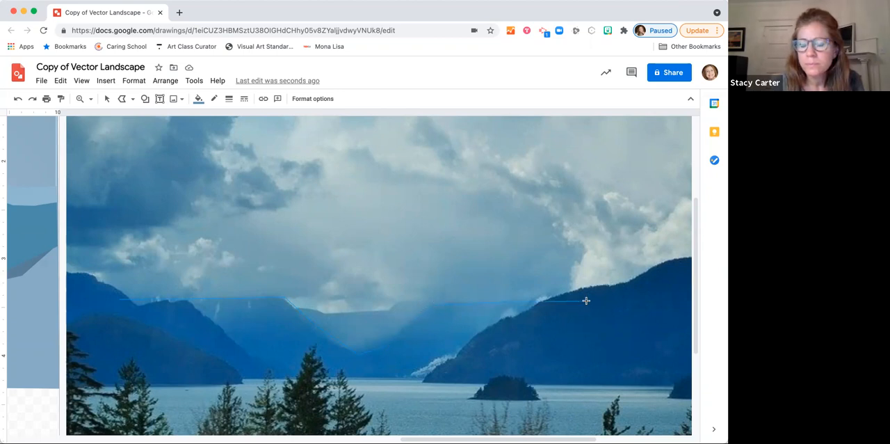
{"action": "left_click", "coordinate": [587, 300]}
{"action": "left_click", "coordinate": [591, 369]}
{"action": "left_click", "coordinate": [443, 379]}
{"action": "left_click", "coordinate": [152, 373]}
{"action": "left_click", "coordinate": [116, 345]}
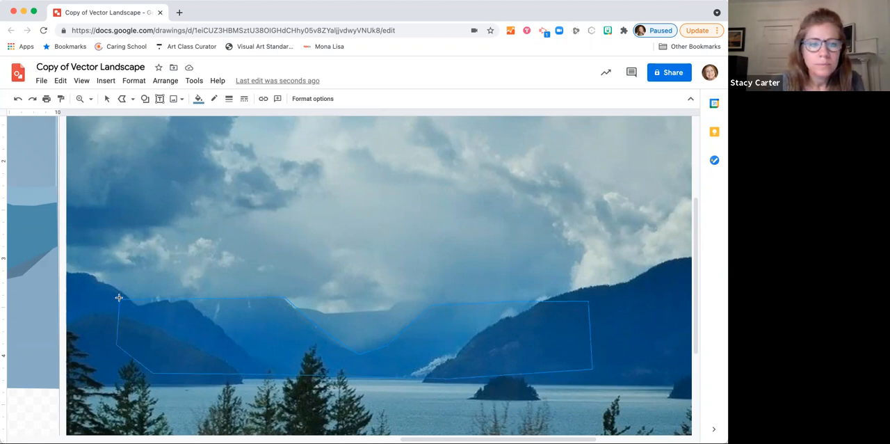
{"action": "left_click", "coordinate": [119, 297]}
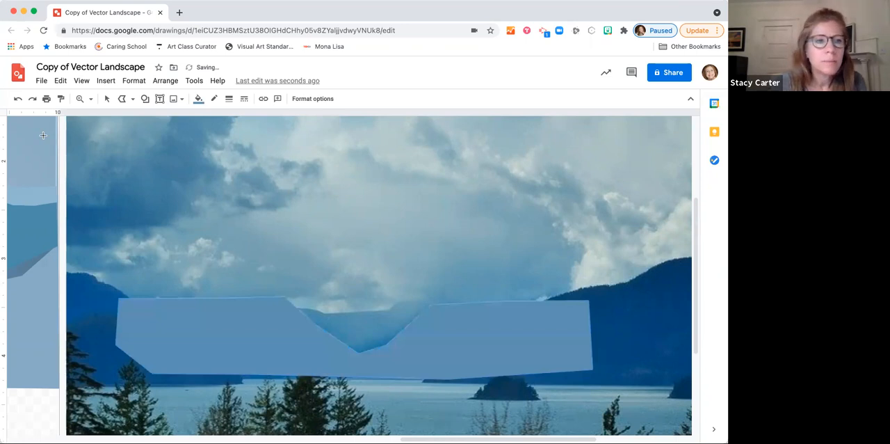
Step: Select the traced V-notched mountain shape and move it over the photo's left edge to uncover the distant mountains for colour comparison
{"action": "left_click", "coordinate": [107, 98]}
{"action": "left_click", "coordinate": [491, 340]}
{"action": "left_click_drag", "start_coordinate": [547, 348], "coordinate": [328, 354]}
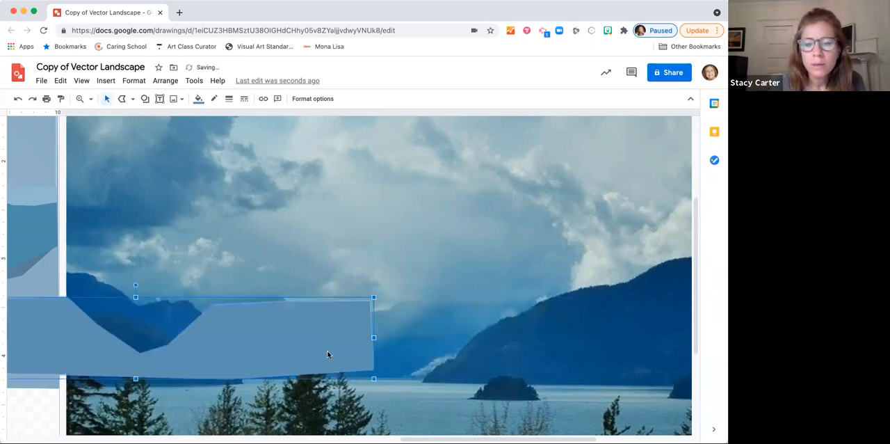
Step: Try the custom teal swatch and a new custom blue, #567dc7, as solid fills on the V-notched mountain shape
{"action": "left_click", "coordinate": [200, 100]}
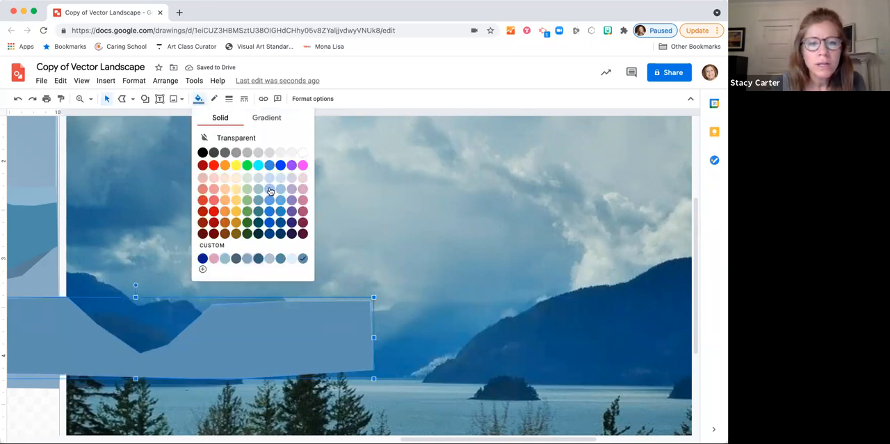
{"action": "left_click", "coordinate": [279, 256]}
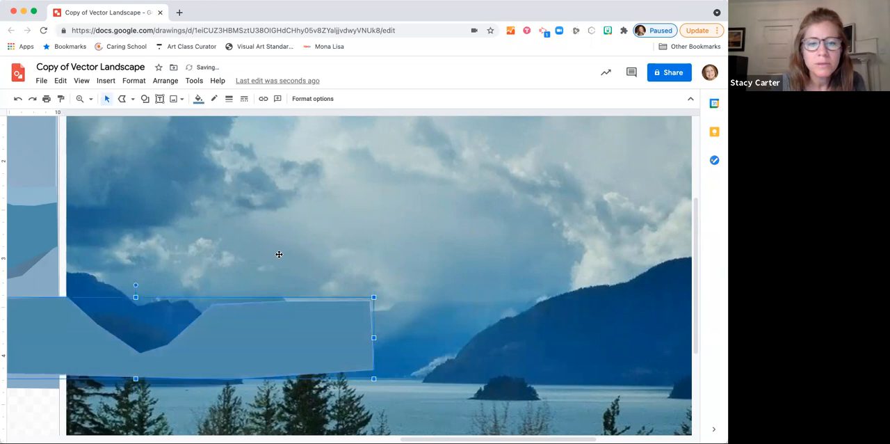
{"action": "left_click", "coordinate": [198, 99]}
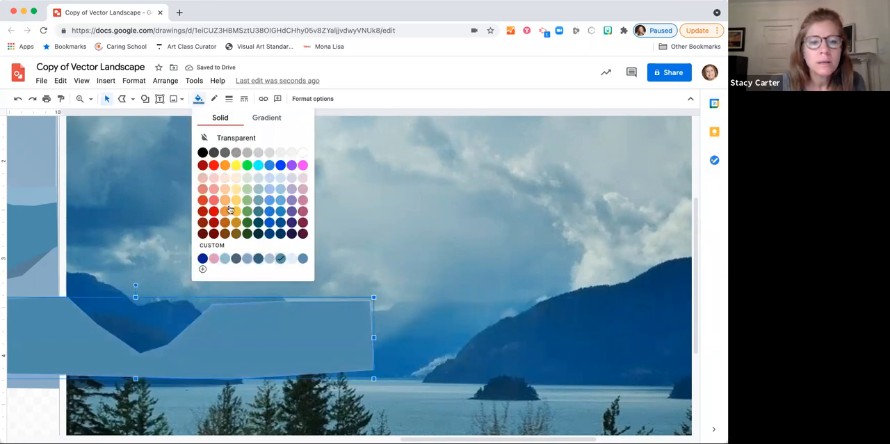
{"action": "left_click", "coordinate": [233, 245]}
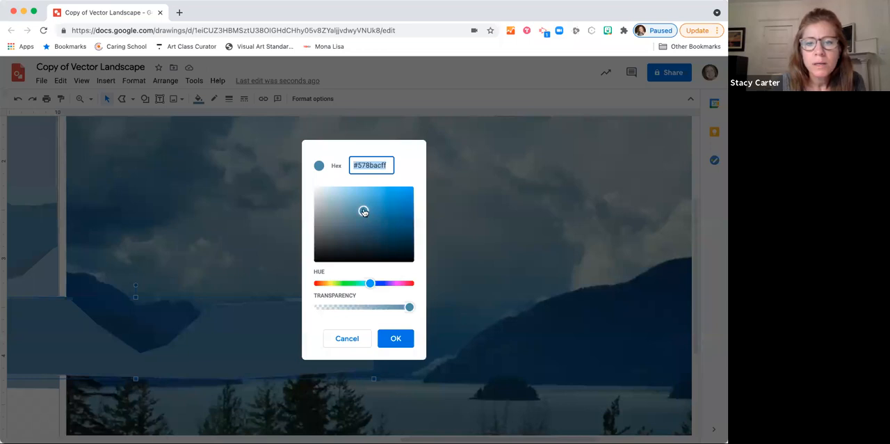
{"action": "left_click_drag", "start_coordinate": [370, 283], "coordinate": [375, 285]}
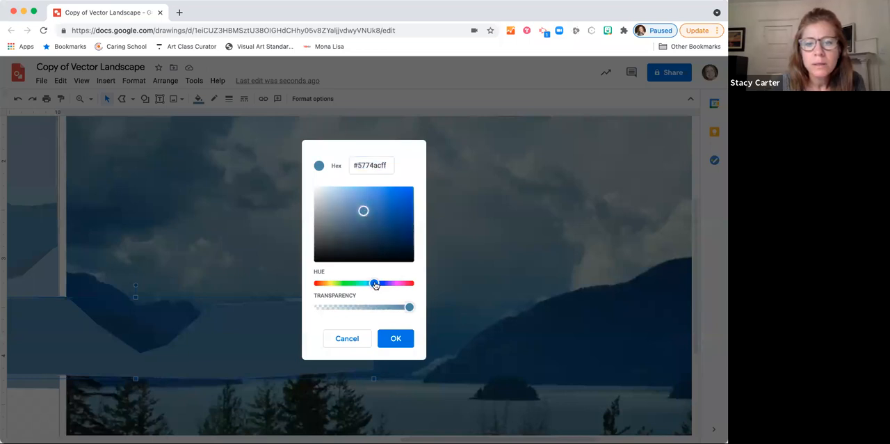
{"action": "left_click_drag", "start_coordinate": [364, 209], "coordinate": [372, 205]}
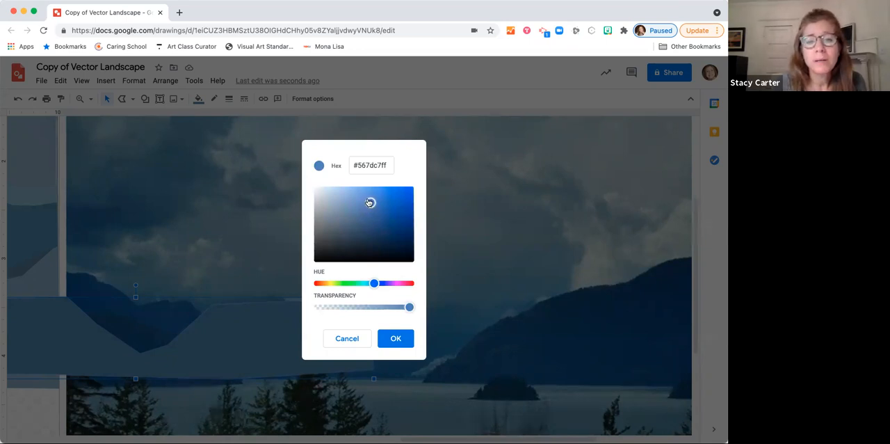
{"action": "left_click", "coordinate": [394, 339]}
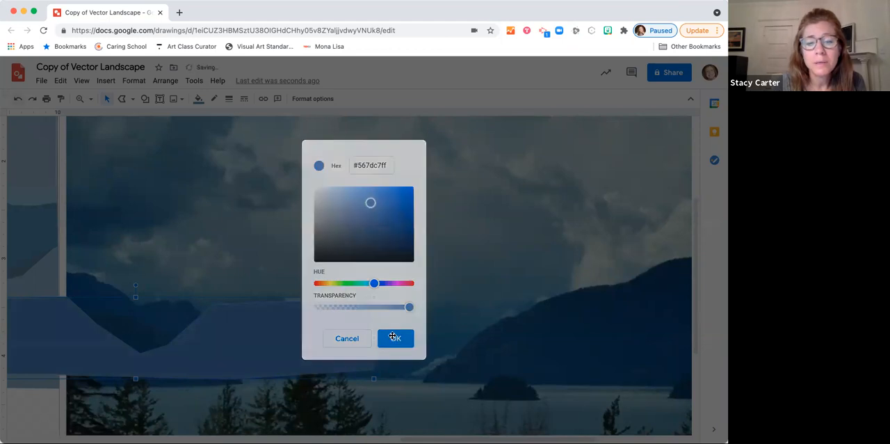
Step: Compare the standard palette's medium and darker blues on the V-notched mountain shape, settle on the medium blue fill, and deselect the shape
{"action": "left_click", "coordinate": [198, 98]}
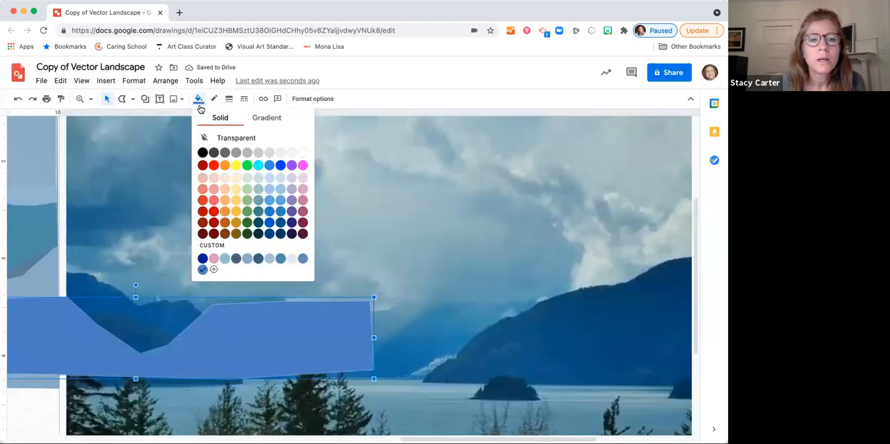
{"action": "left_click", "coordinate": [280, 211]}
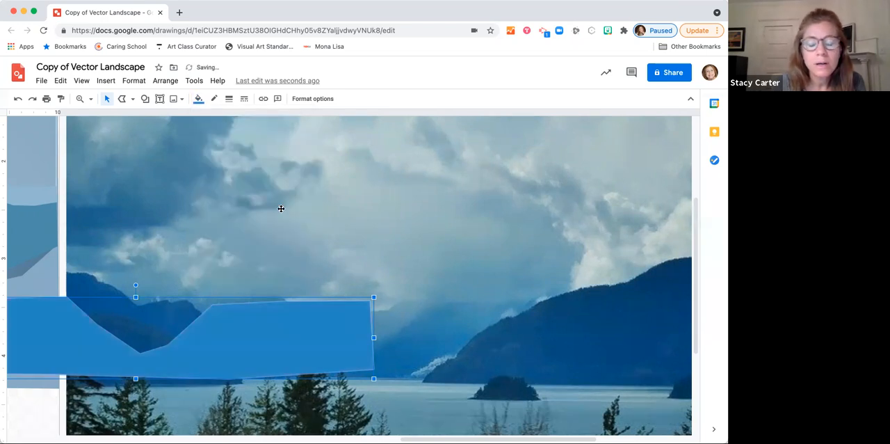
{"action": "left_click", "coordinate": [197, 101]}
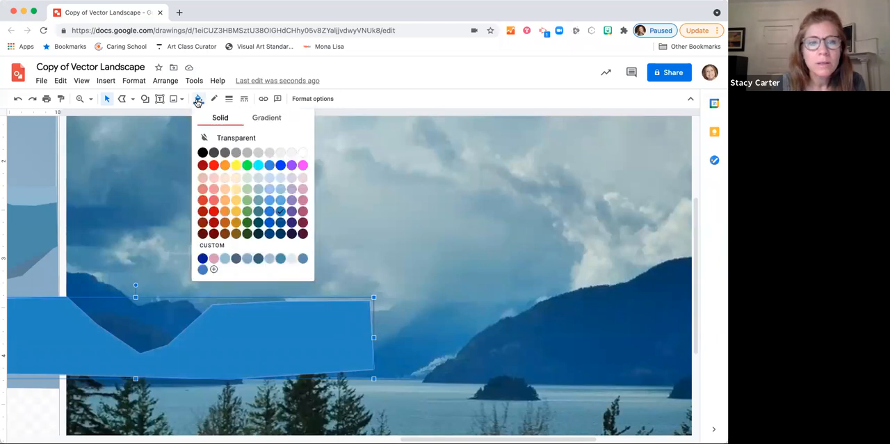
{"action": "left_click", "coordinate": [280, 223]}
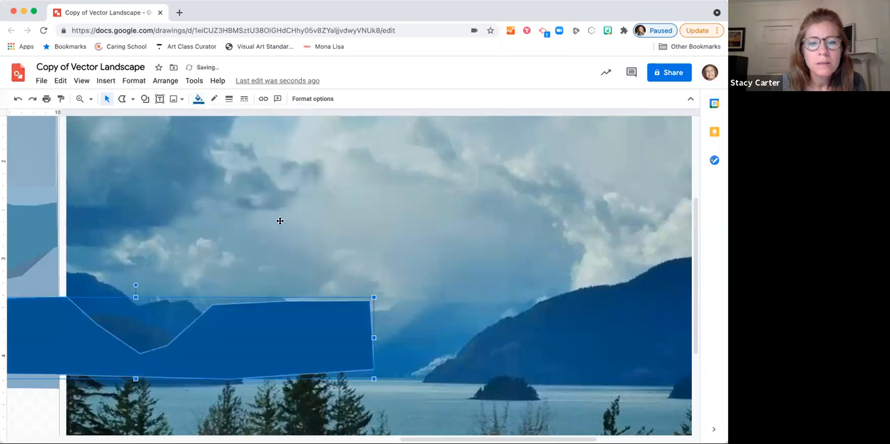
{"action": "left_click", "coordinate": [198, 100]}
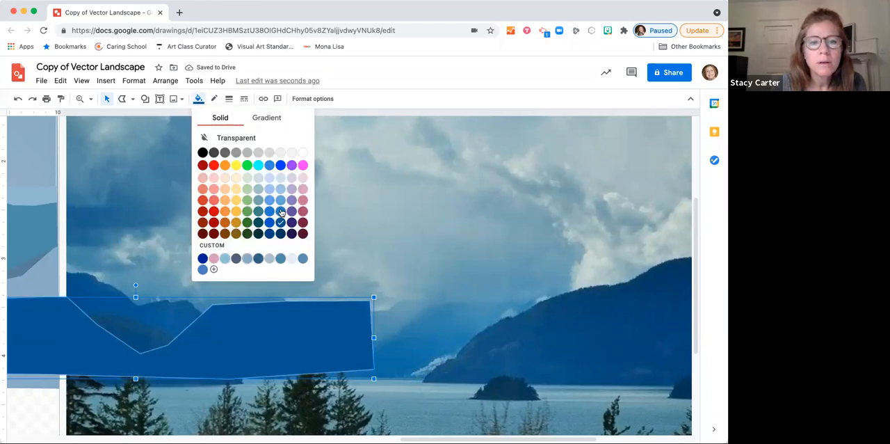
{"action": "left_click", "coordinate": [281, 208]}
{"action": "left_click", "coordinate": [106, 99]}
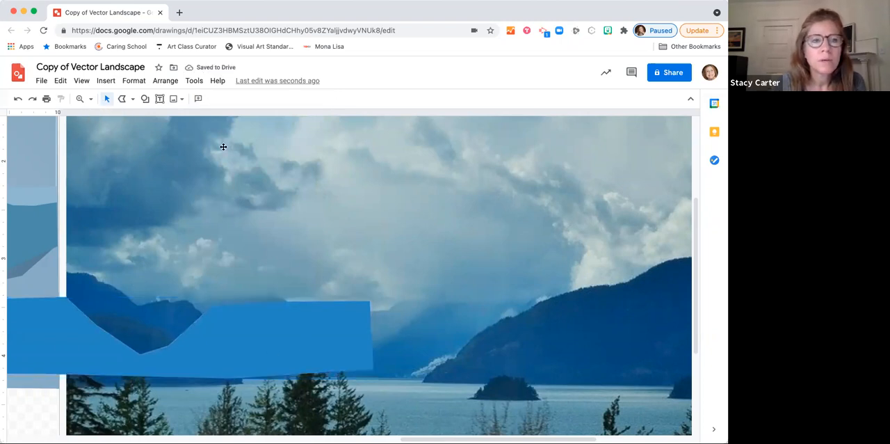
Step: Move the blue V-notched mountain shape onto the landscape drawing so its notch sits over the grey-blue valley shape
{"action": "left_click", "coordinate": [91, 99]}
{"action": "left_click", "coordinate": [98, 117]}
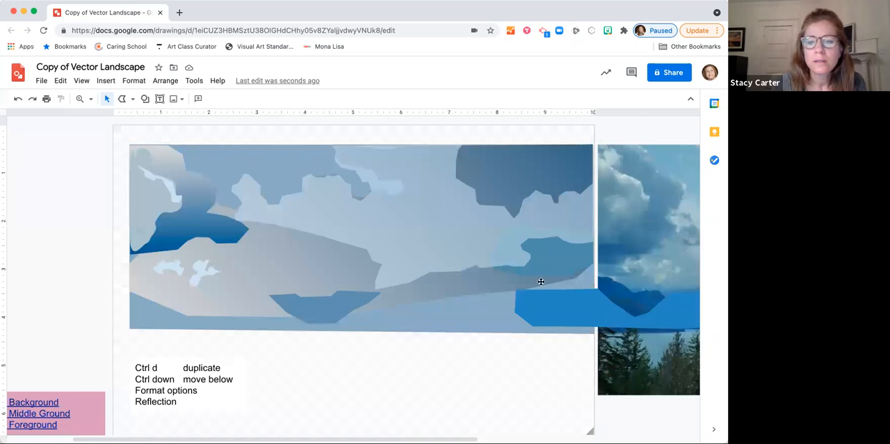
{"action": "left_click_drag", "start_coordinate": [559, 309], "coordinate": [238, 304]}
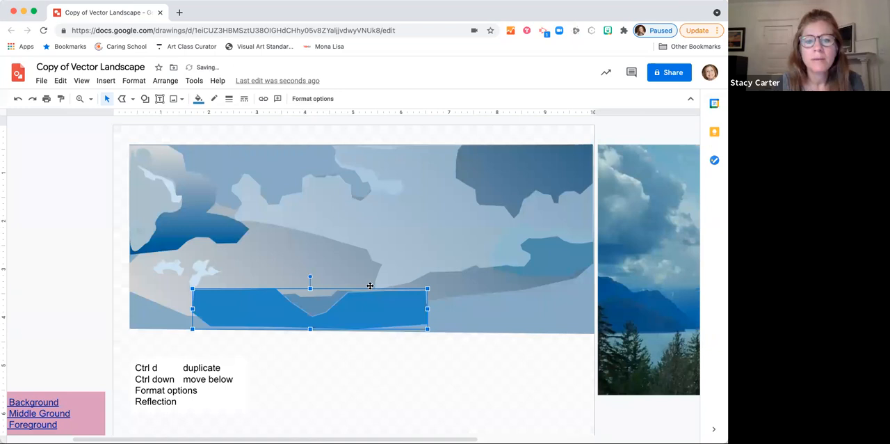
Step: Trace the jagged mountain ridge at the photo's left edge, down to the shoreline, as a closed polyline shape
{"action": "scroll", "coordinate": [582, 303], "scroll_direction": "right", "scroll_amount": 10}
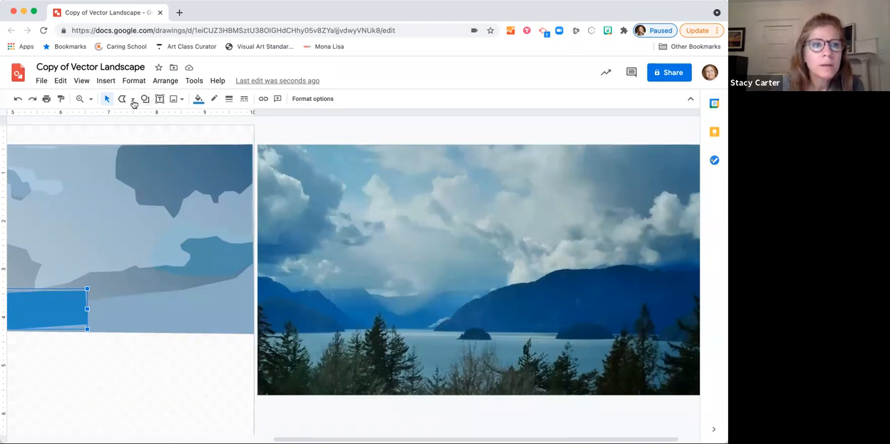
{"action": "left_click", "coordinate": [90, 99]}
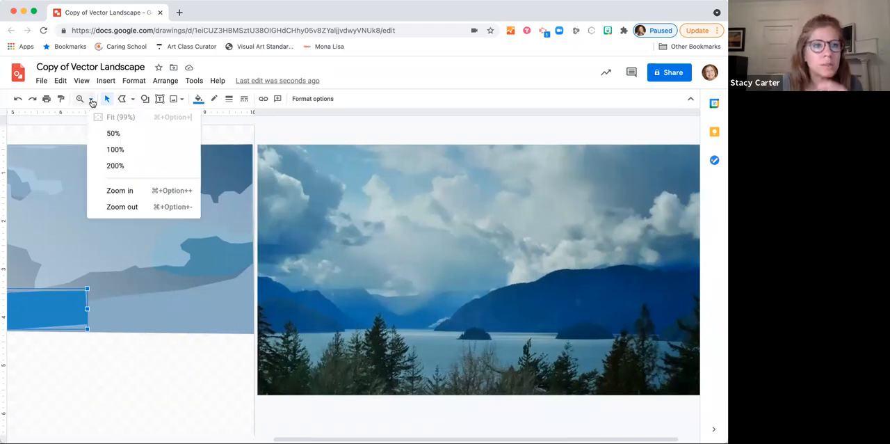
{"action": "left_click", "coordinate": [115, 166]}
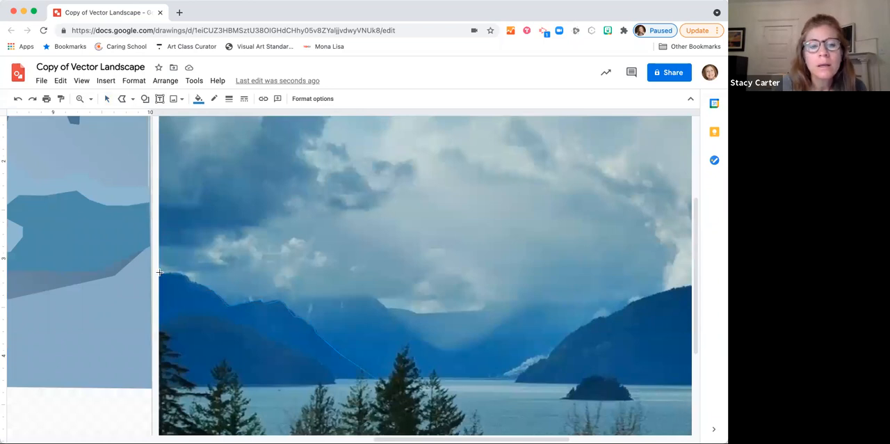
{"action": "left_click", "coordinate": [159, 384]}
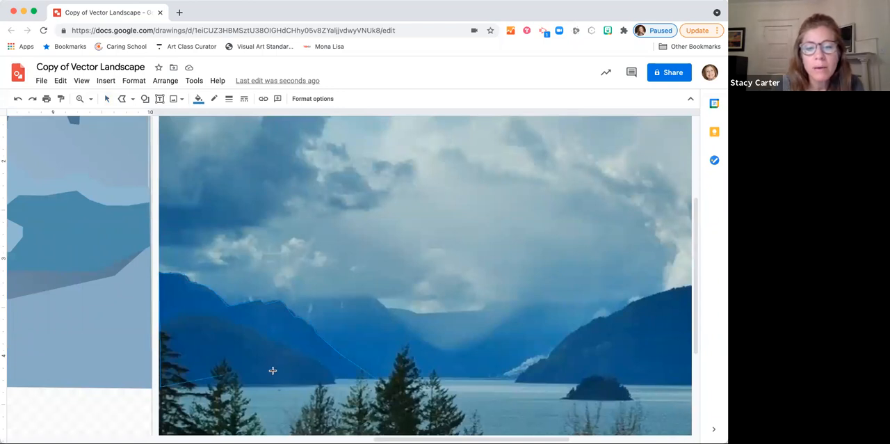
{"action": "left_click", "coordinate": [336, 377]}
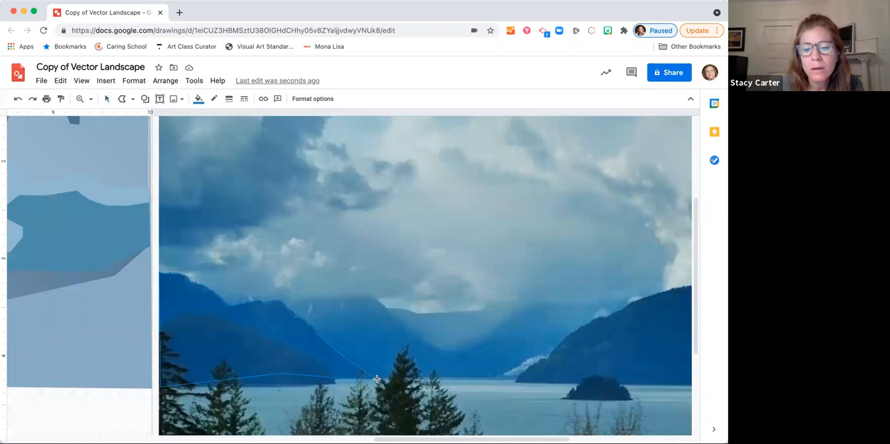
{"action": "left_click", "coordinate": [379, 379]}
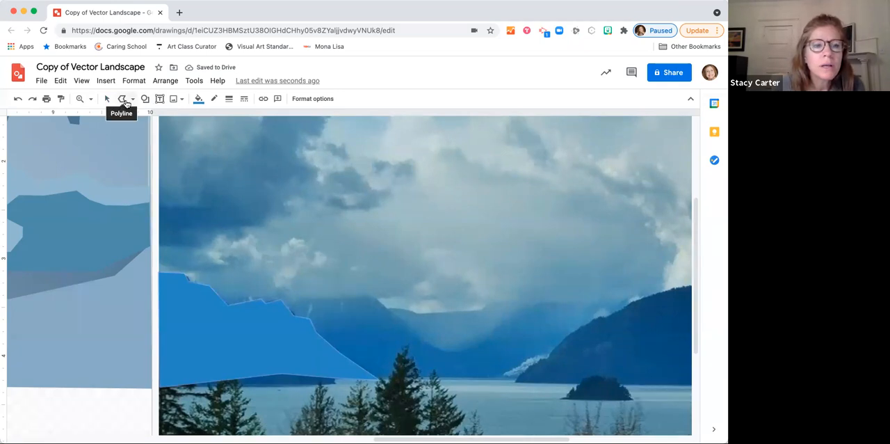
Step: Trace the small pale slope at the water's edge, beside the foot of the right-hand mountain, as a closed polyline shape
{"action": "left_click", "coordinate": [125, 101]}
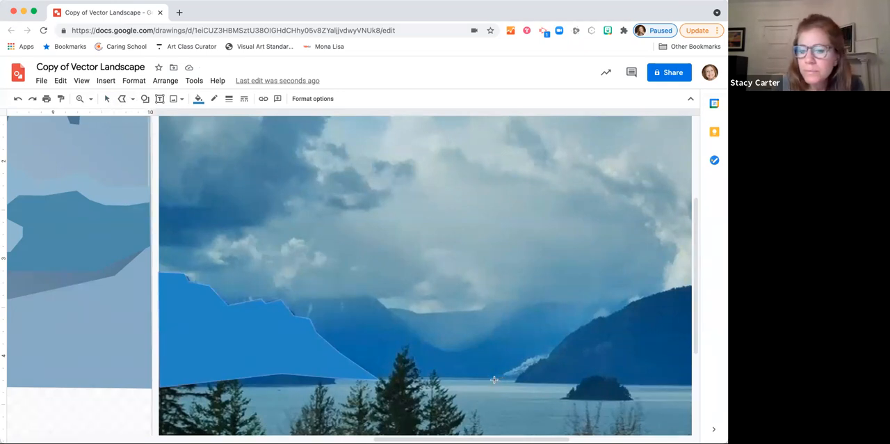
{"action": "left_click", "coordinate": [541, 378]}
{"action": "left_click", "coordinate": [565, 345]}
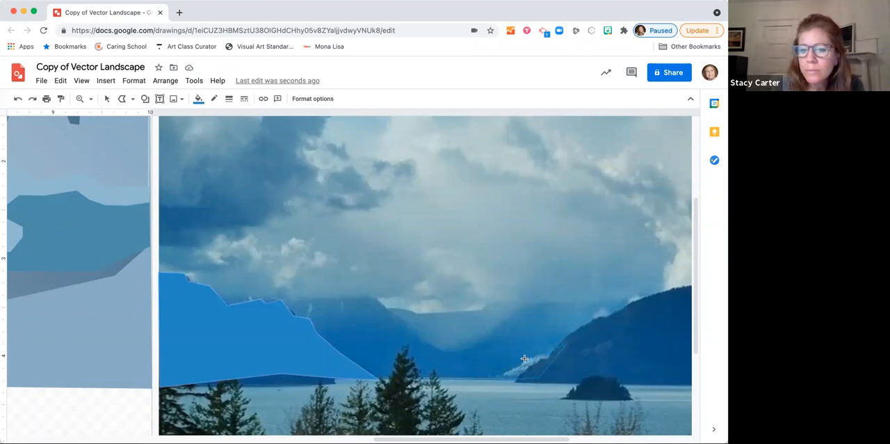
{"action": "double_click", "coordinate": [493, 378]}
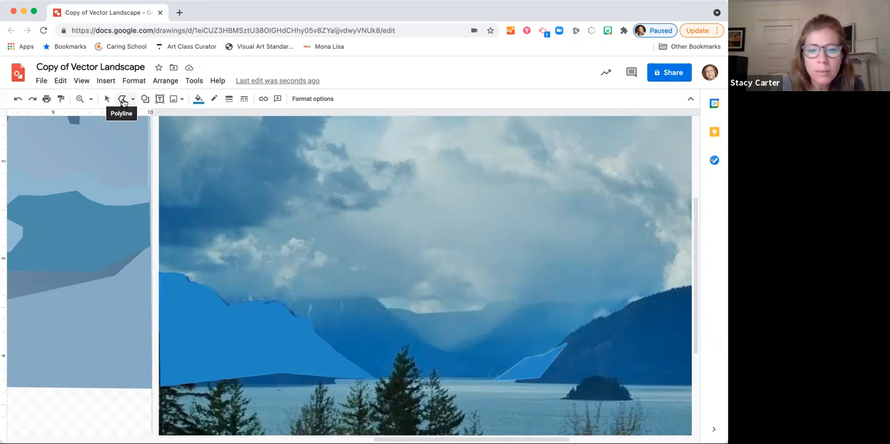
{"action": "left_click", "coordinate": [122, 101]}
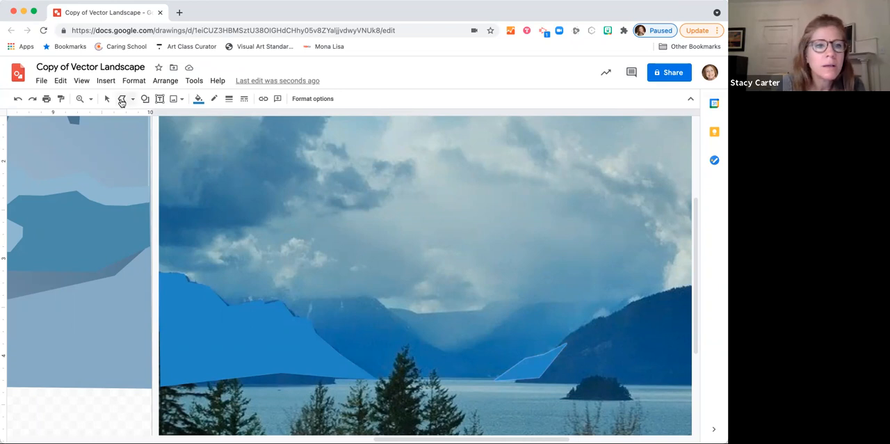
Step: Trace the large right-hand mountain down to the waterline as a closed polyline shape and fill it with the darker standard blue
{"action": "key", "text": "Escape"}
{"action": "scroll", "coordinate": [420, 231], "scroll_direction": "right", "scroll_amount": 3}
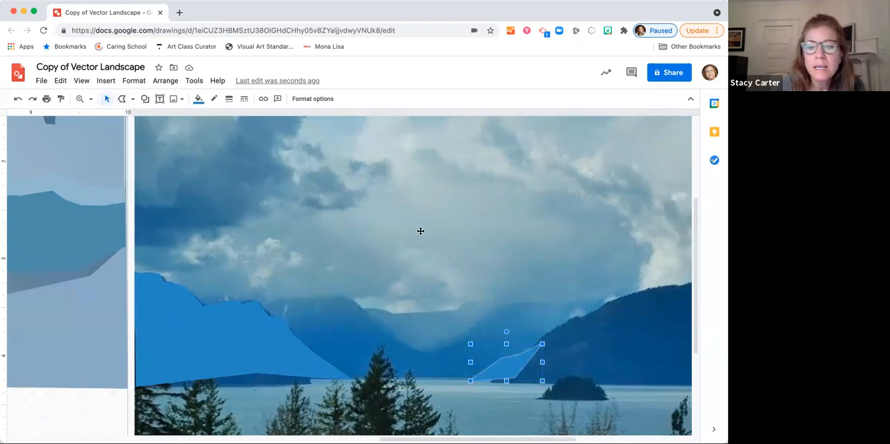
{"action": "scroll", "coordinate": [420, 230], "scroll_direction": "right", "scroll_amount": 2}
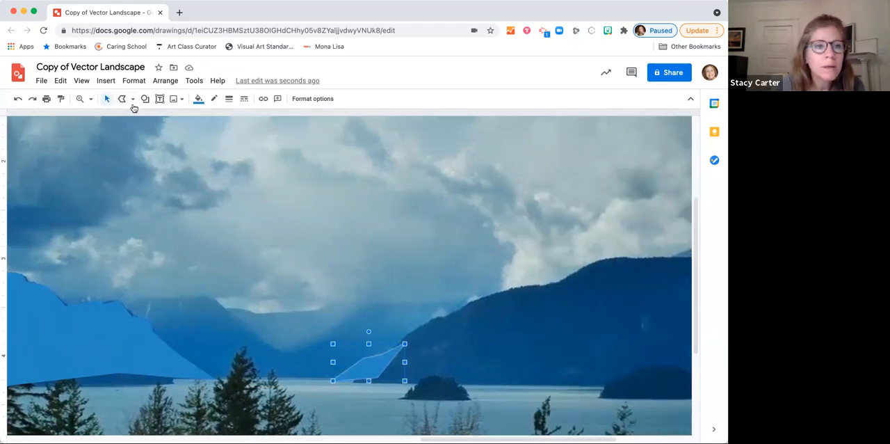
{"action": "left_click", "coordinate": [121, 101]}
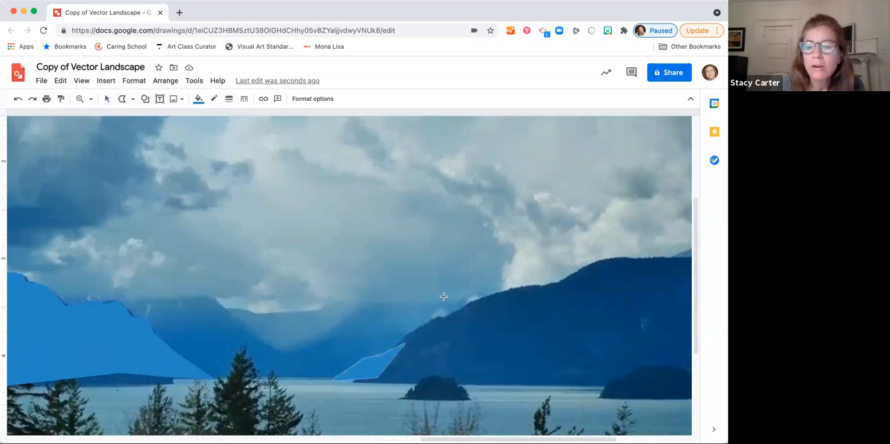
{"action": "left_click", "coordinate": [355, 381]}
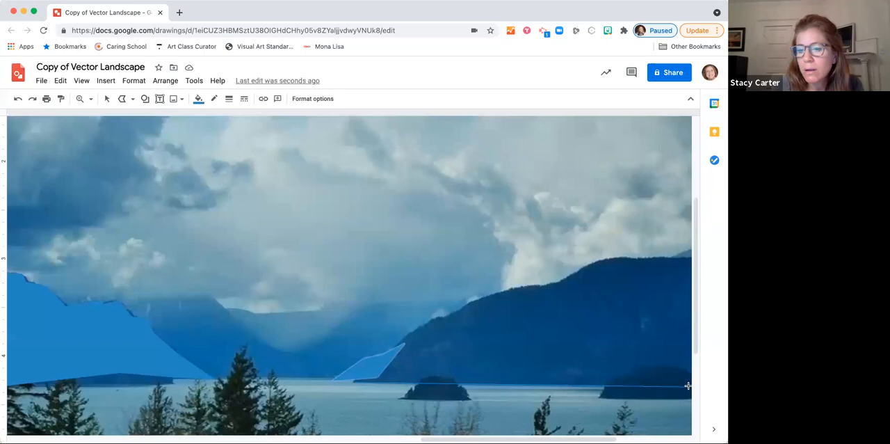
{"action": "left_click", "coordinate": [690, 380]}
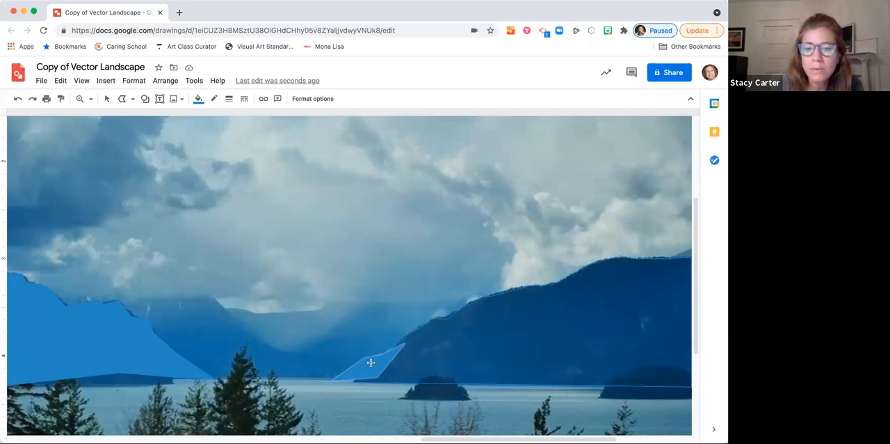
{"action": "left_click", "coordinate": [354, 381]}
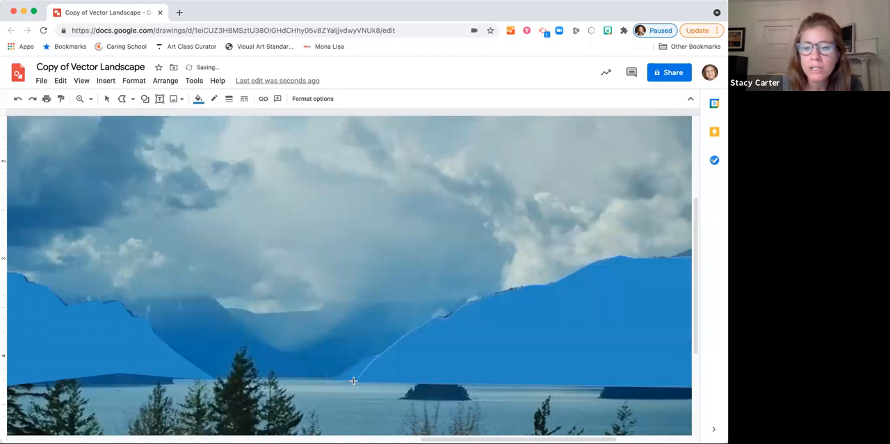
{"action": "left_click", "coordinate": [199, 99]}
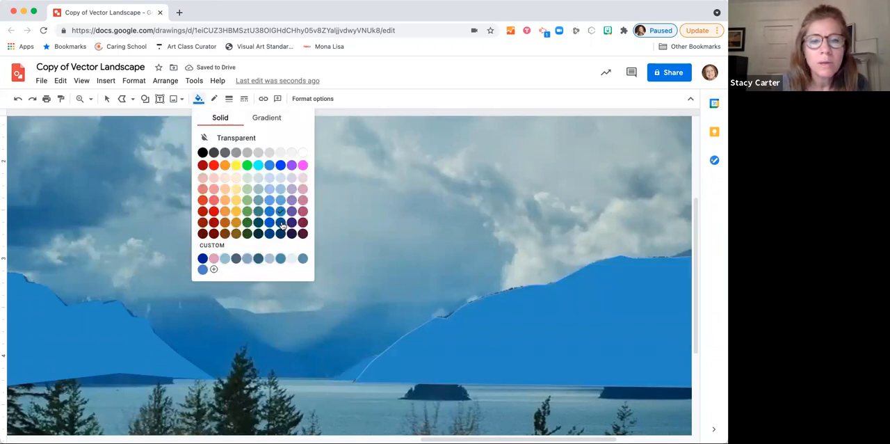
{"action": "left_click", "coordinate": [281, 222]}
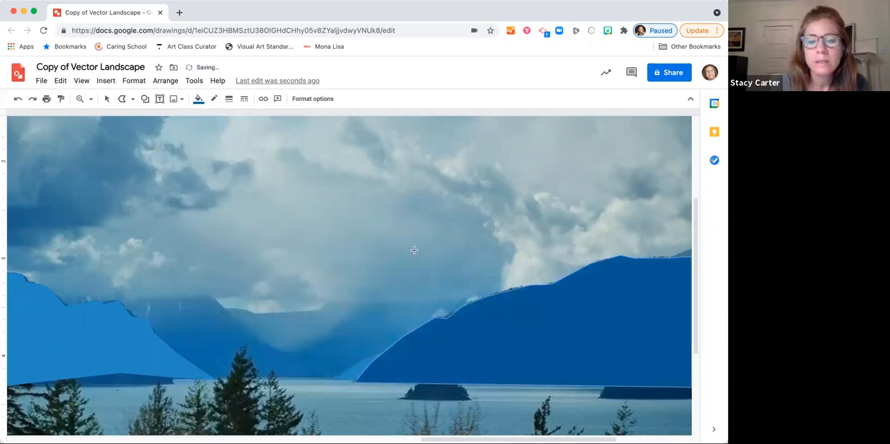
Step: Trace the rest of the dark mountain, from the photo's right edge to the first mountain shape and along the waterline, as a closed polyline
{"action": "scroll", "coordinate": [414, 250], "scroll_direction": "right", "scroll_amount": 5}
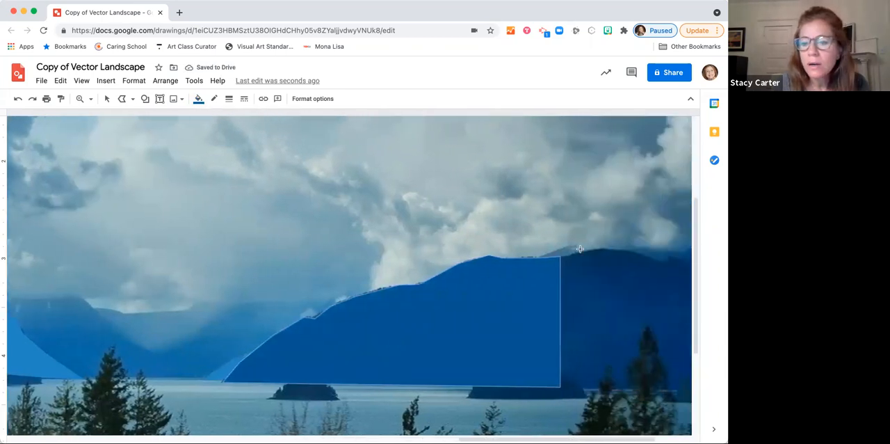
{"action": "scroll", "coordinate": [457, 256], "scroll_direction": "right", "scroll_amount": 4}
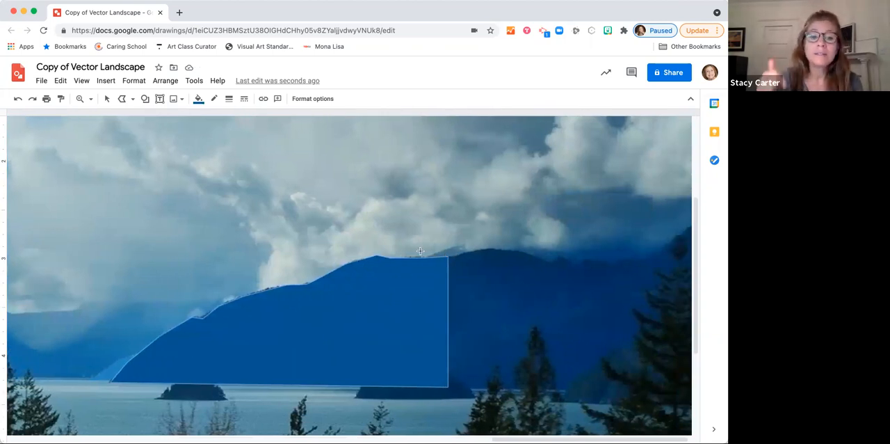
{"action": "left_click", "coordinate": [123, 100]}
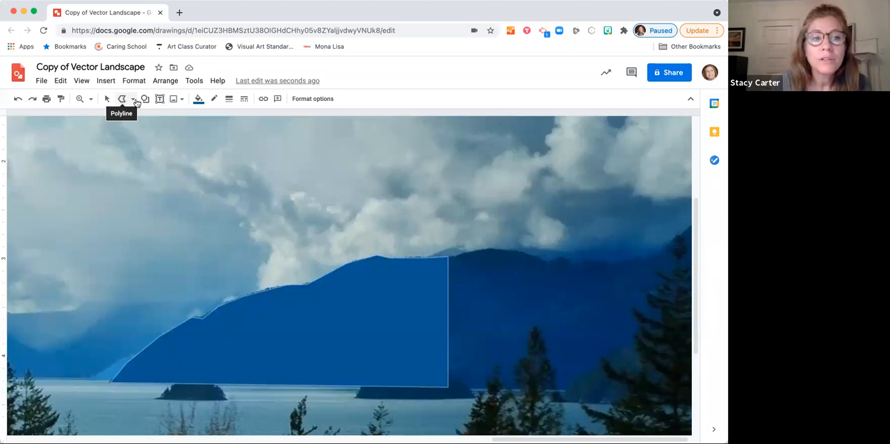
{"action": "left_click", "coordinate": [689, 229]}
{"action": "left_click", "coordinate": [657, 256]}
{"action": "left_click", "coordinate": [617, 263]}
{"action": "left_click", "coordinate": [572, 266]}
{"action": "left_click", "coordinate": [559, 257]}
{"action": "left_click", "coordinate": [546, 262]}
{"action": "left_click", "coordinate": [515, 252]}
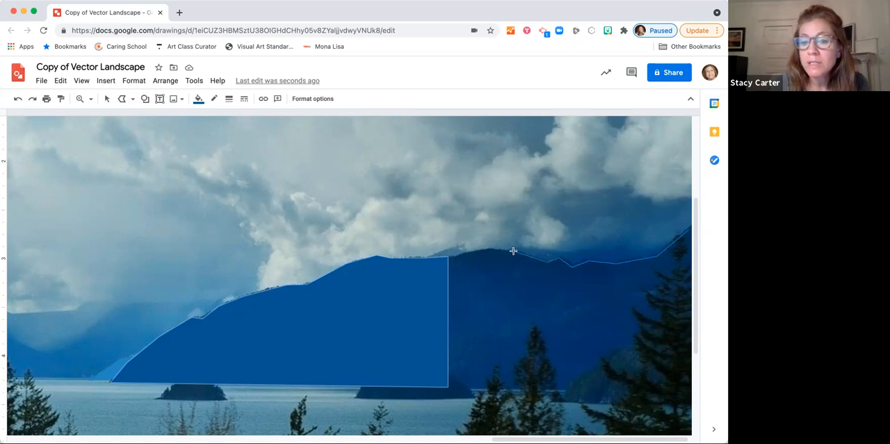
{"action": "left_click", "coordinate": [444, 256]}
{"action": "left_click", "coordinate": [427, 382]}
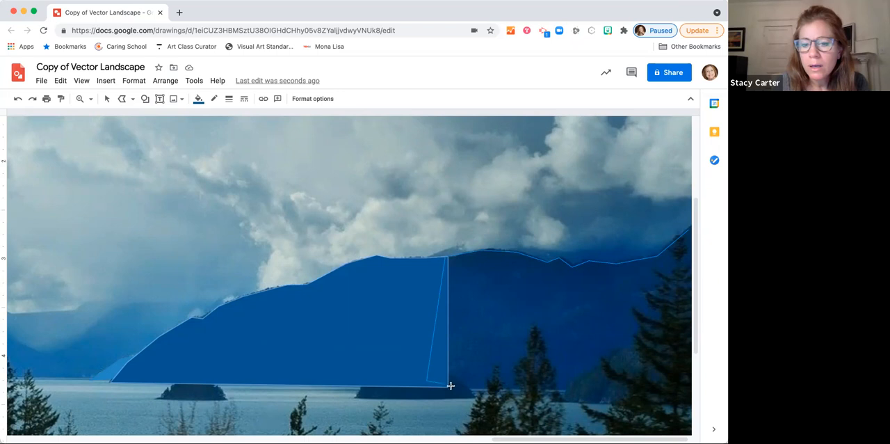
{"action": "left_click", "coordinate": [449, 387]}
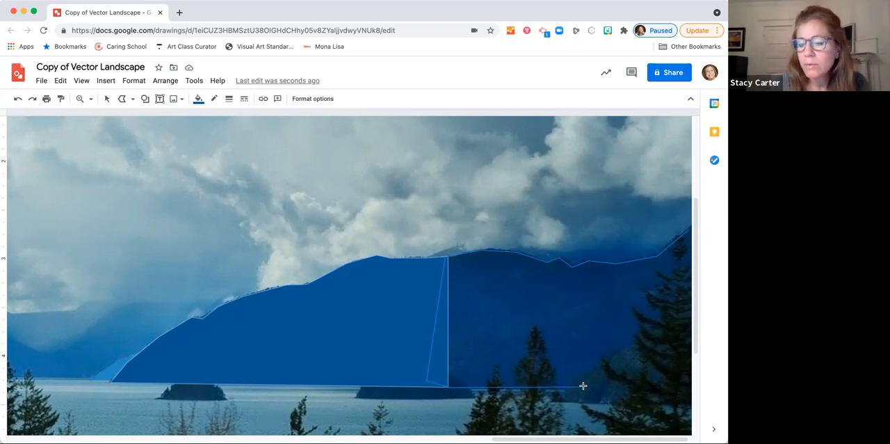
{"action": "left_click", "coordinate": [690, 388]}
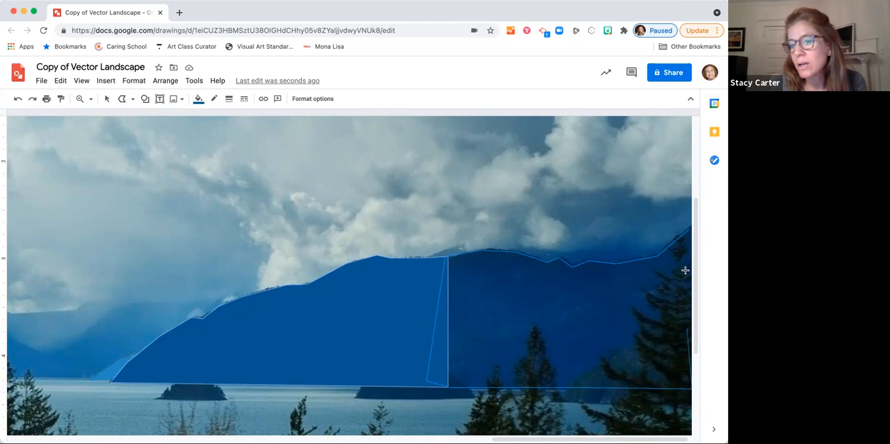
{"action": "left_click", "coordinate": [690, 226]}
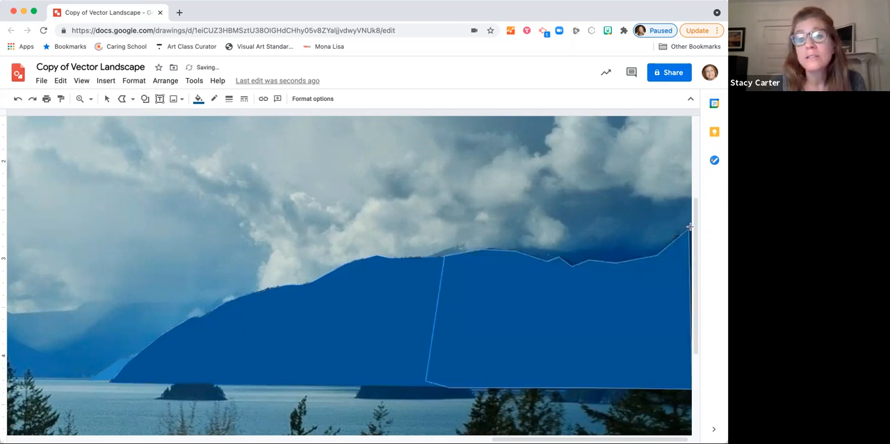
Step: Group the two adjoining dark blue mountain shapes into one object
{"action": "left_click", "coordinate": [107, 98]}
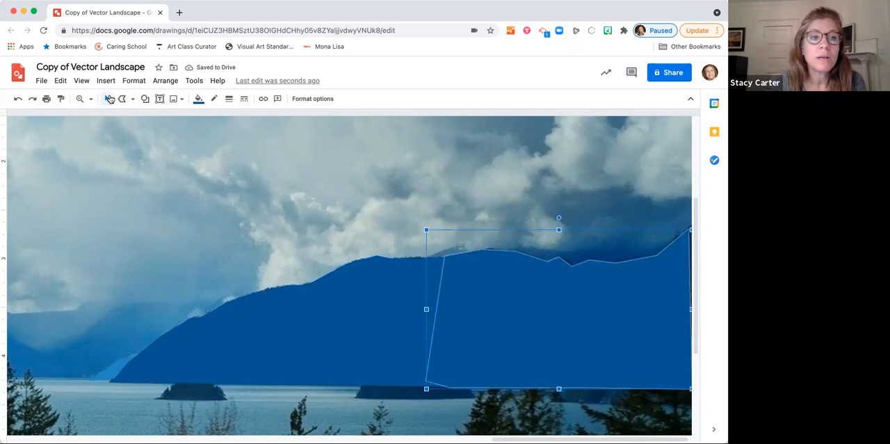
{"action": "left_click", "coordinate": [383, 295]}
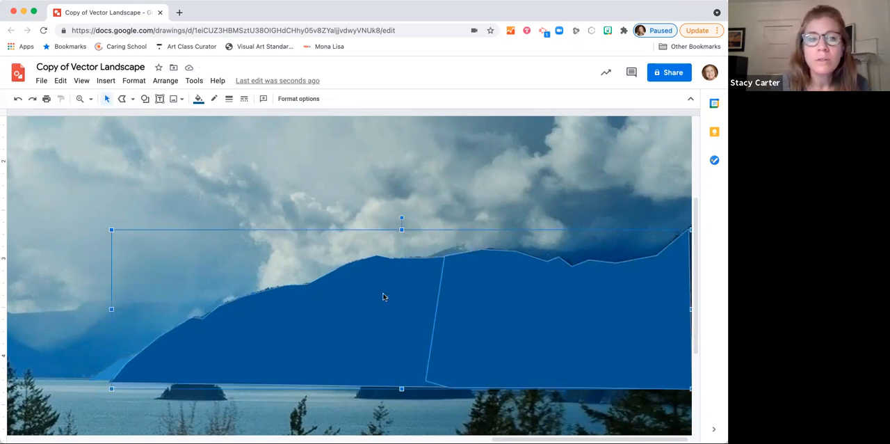
{"action": "left_click", "coordinate": [168, 84]}
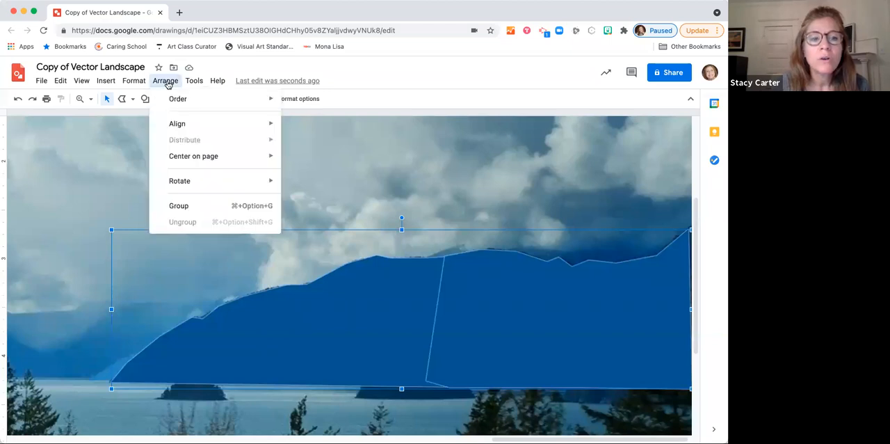
{"action": "left_click", "coordinate": [189, 206]}
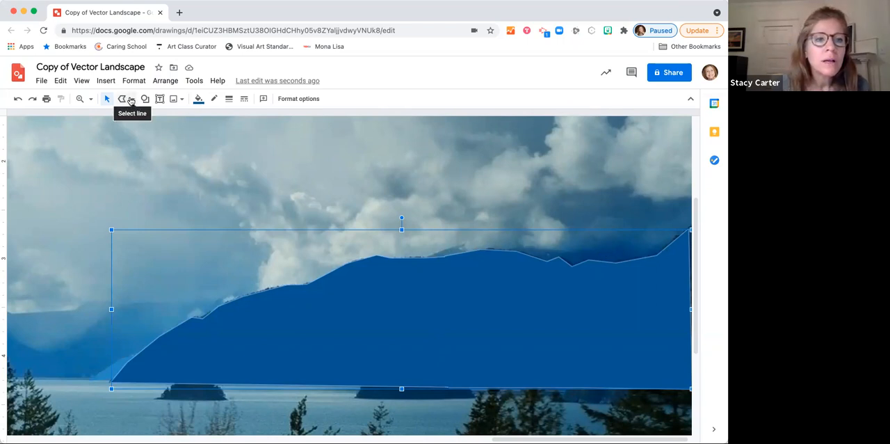
Step: Trace the distant ridge above the dark mountain as a closed polyline strip, with its lower edge overlapping the mountain
{"action": "left_click", "coordinate": [131, 102]}
{"action": "left_click", "coordinate": [139, 195]}
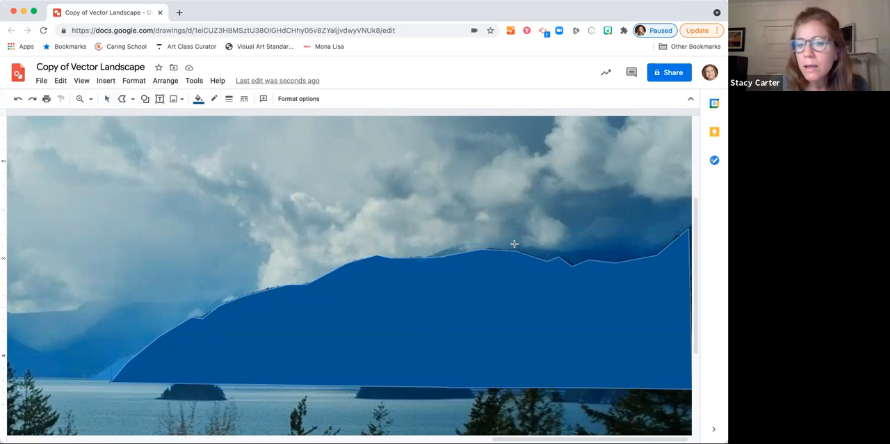
{"action": "left_click", "coordinate": [567, 249]}
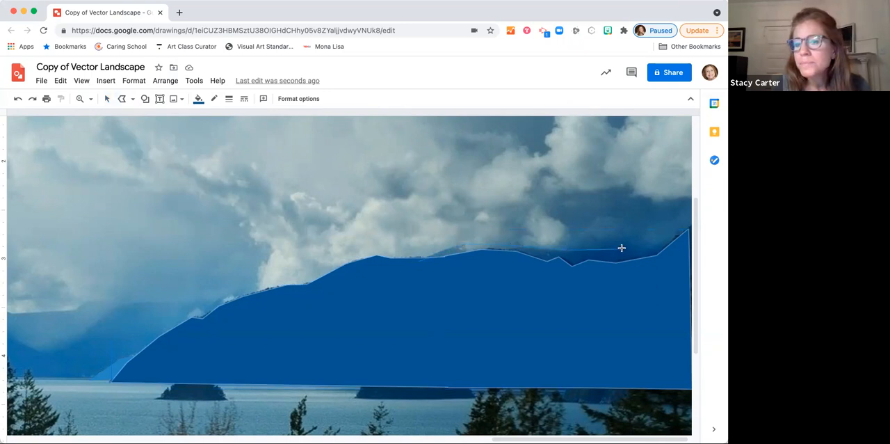
{"action": "left_click", "coordinate": [689, 225]}
{"action": "left_click", "coordinate": [688, 265]}
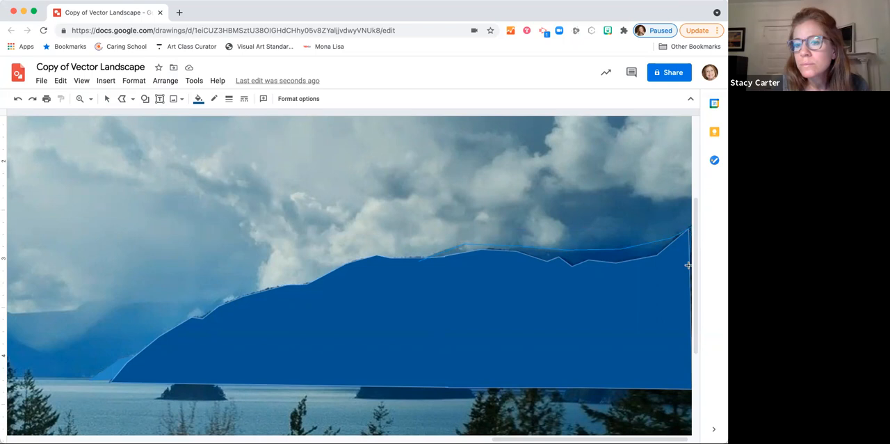
{"action": "left_click", "coordinate": [477, 276]}
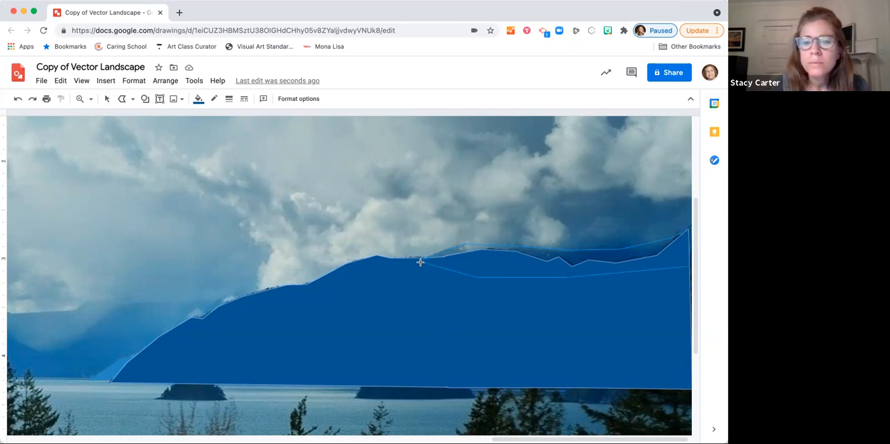
{"action": "left_click", "coordinate": [420, 262]}
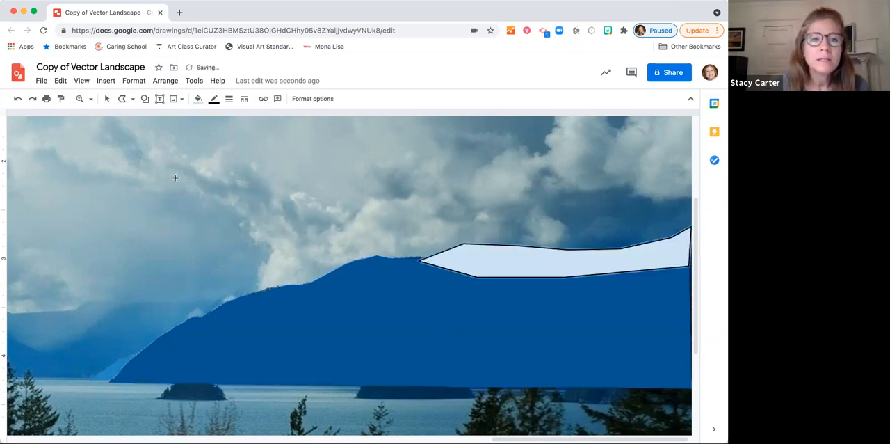
Step: Make the ridge strip's outline transparent and fill it with the medium standard blue
{"action": "left_click", "coordinate": [214, 100]}
{"action": "left_click", "coordinate": [237, 122]}
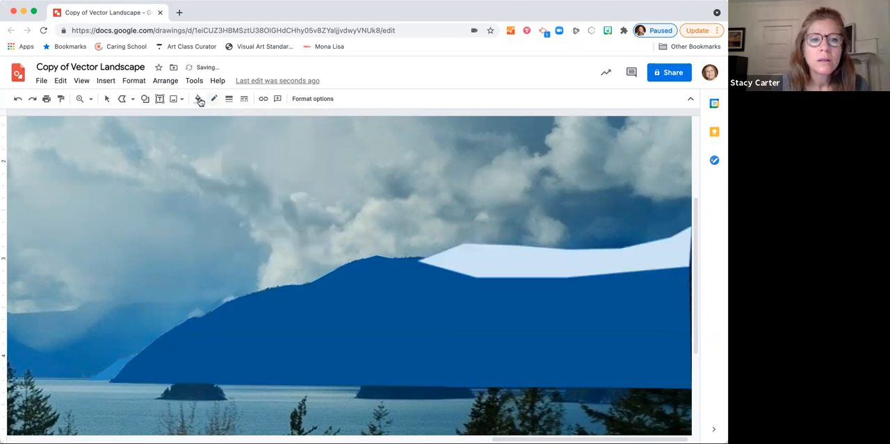
{"action": "left_click", "coordinate": [199, 99]}
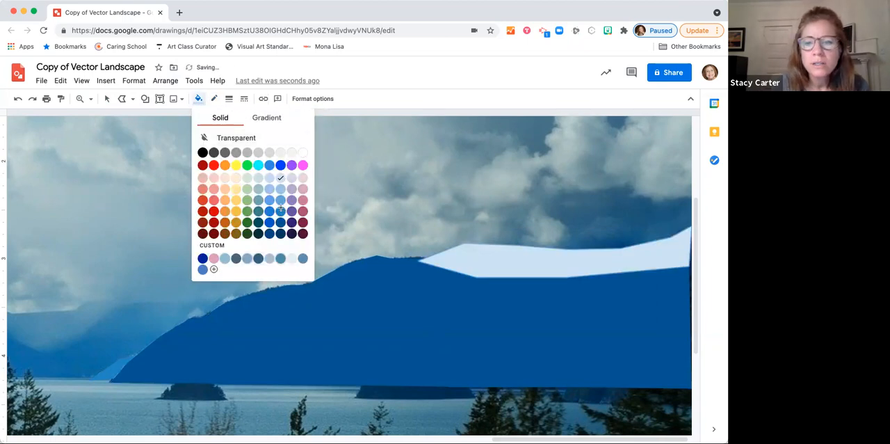
{"action": "left_click", "coordinate": [281, 211]}
Step: Bring the grouped dark blue mountain to the front so it overlaps the ridge strip
{"action": "left_click", "coordinate": [105, 99]}
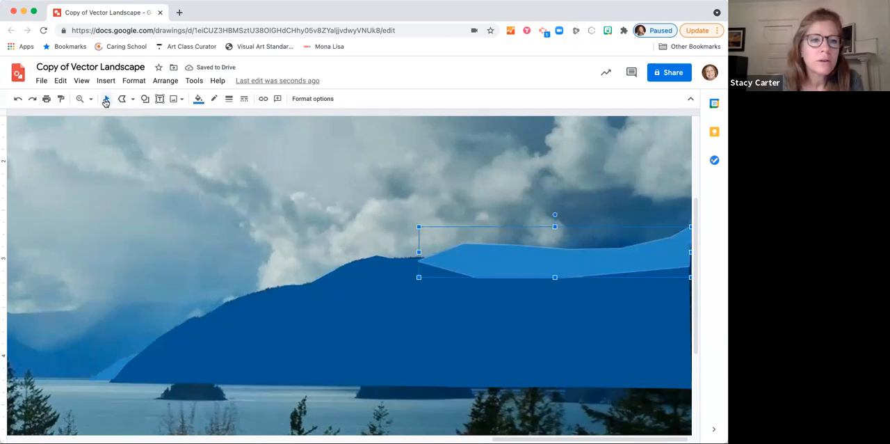
{"action": "left_click", "coordinate": [401, 313]}
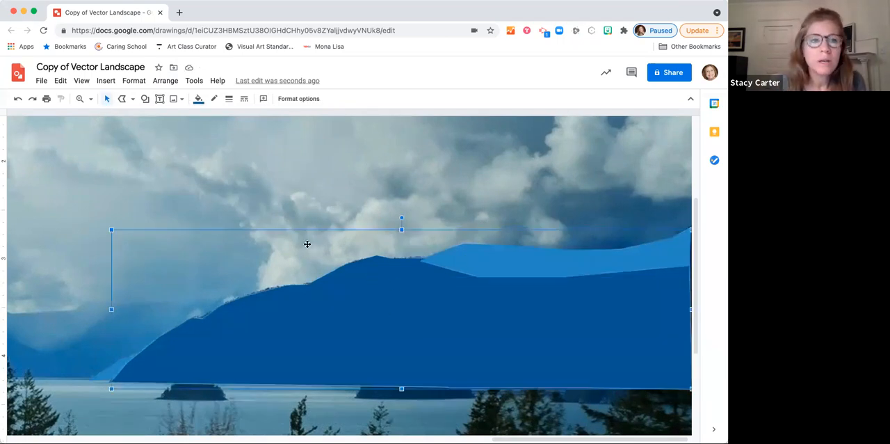
{"action": "left_click", "coordinate": [166, 80]}
{"action": "mouse_move", "coordinate": [182, 99]}
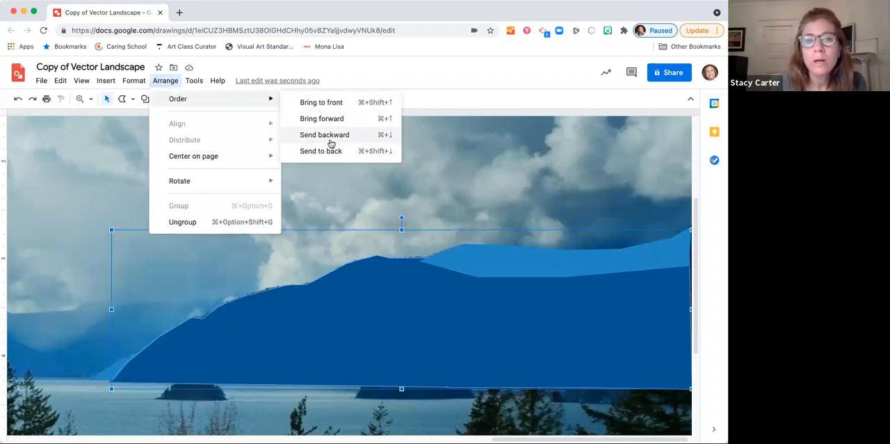
{"action": "left_click", "coordinate": [321, 102]}
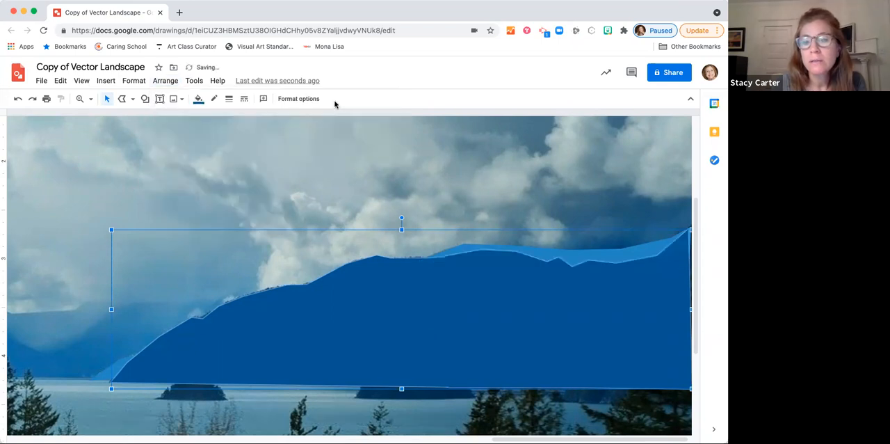
Step: Select the traced mountain shapes together and move them from the reference photo onto the landscape illustration, beneath the clouds
{"action": "scroll", "coordinate": [186, 208], "scroll_direction": "left", "scroll_amount": 5}
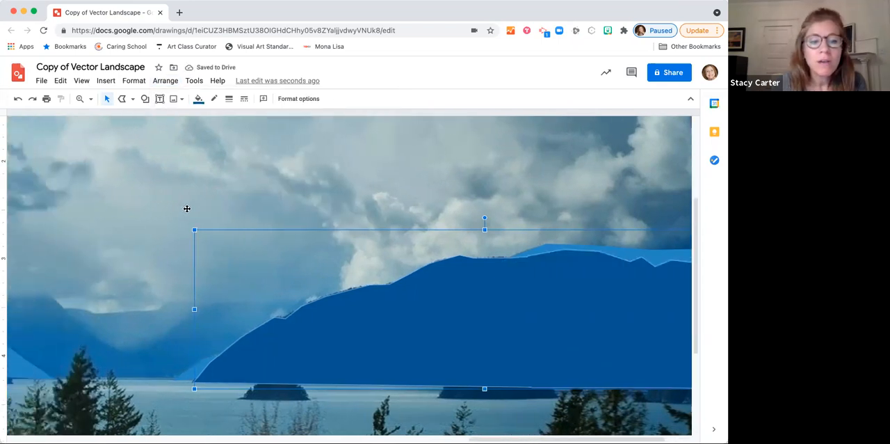
{"action": "scroll", "coordinate": [186, 208], "scroll_direction": "right", "scroll_amount": 3}
{"action": "scroll", "coordinate": [187, 208], "scroll_direction": "right", "scroll_amount": 1}
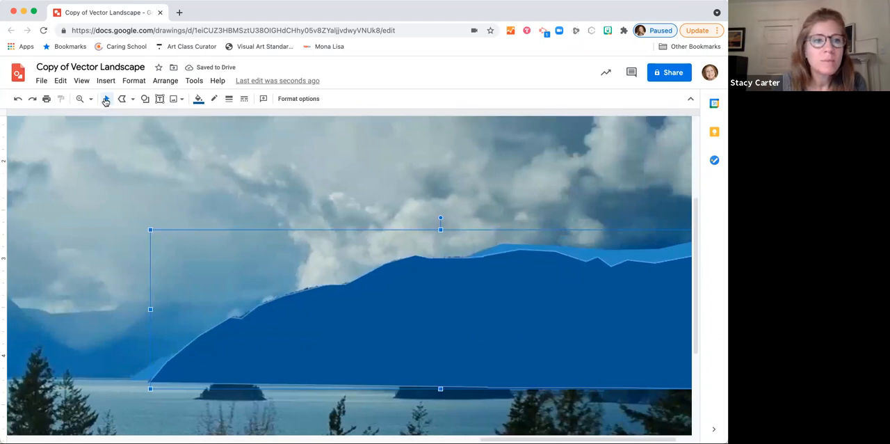
{"action": "left_click", "coordinate": [108, 99]}
{"action": "left_click", "coordinate": [599, 254]}
{"action": "left_click", "coordinate": [552, 309]}
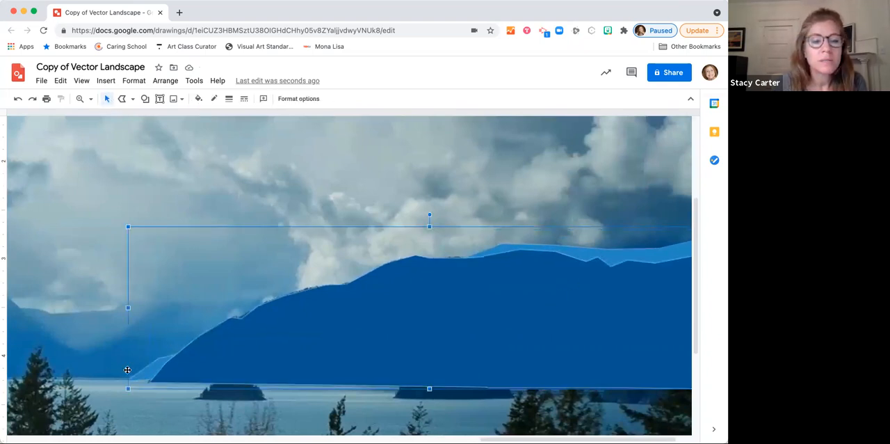
{"action": "scroll", "coordinate": [104, 360], "scroll_direction": "left", "scroll_amount": 10}
{"action": "scroll", "coordinate": [104, 359], "scroll_direction": "left", "scroll_amount": 3}
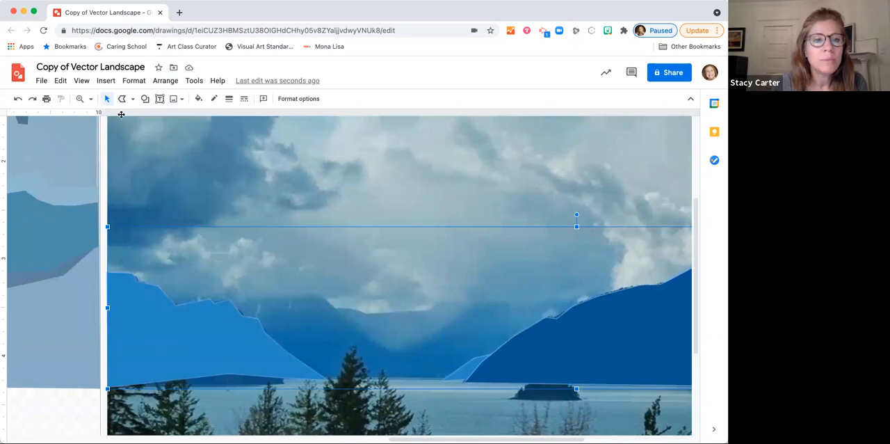
{"action": "left_click", "coordinate": [90, 99]}
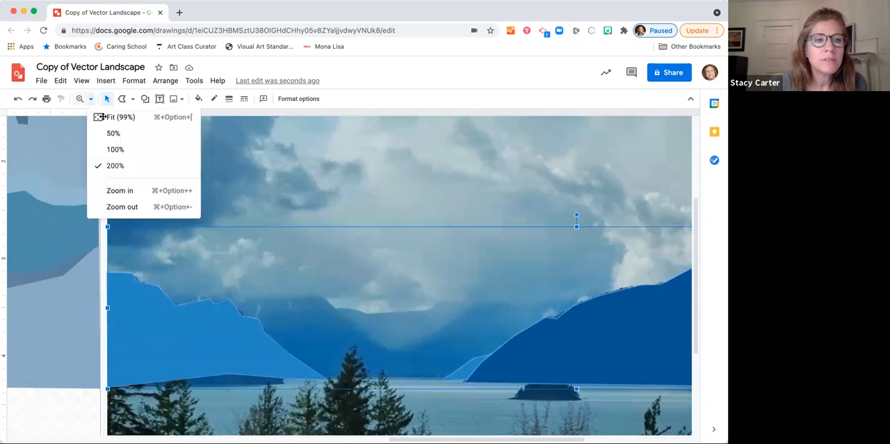
{"action": "left_click", "coordinate": [104, 115]}
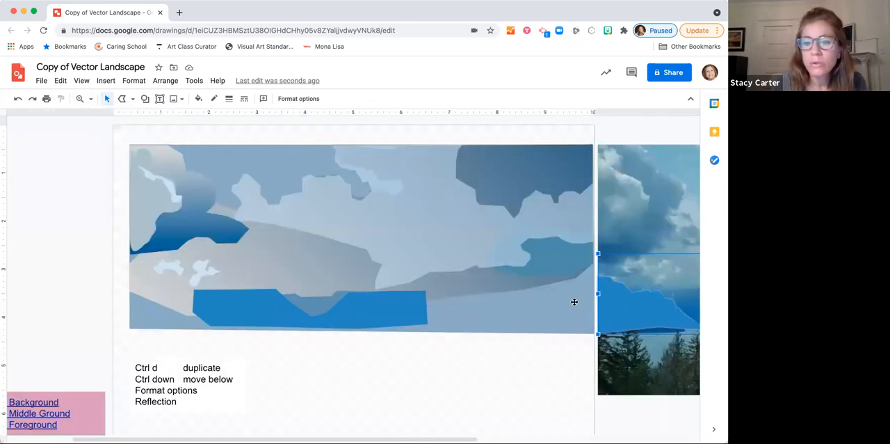
{"action": "left_click_drag", "start_coordinate": [433, 301], "coordinate": [160, 301]}
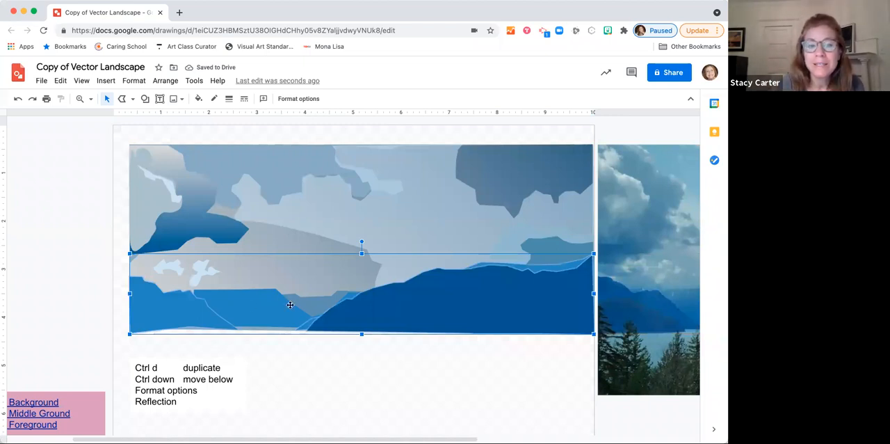
Step: Shift the distant blue mountains and the valley shape between them to the left behind the foreground mountains
{"action": "left_click", "coordinate": [253, 314]}
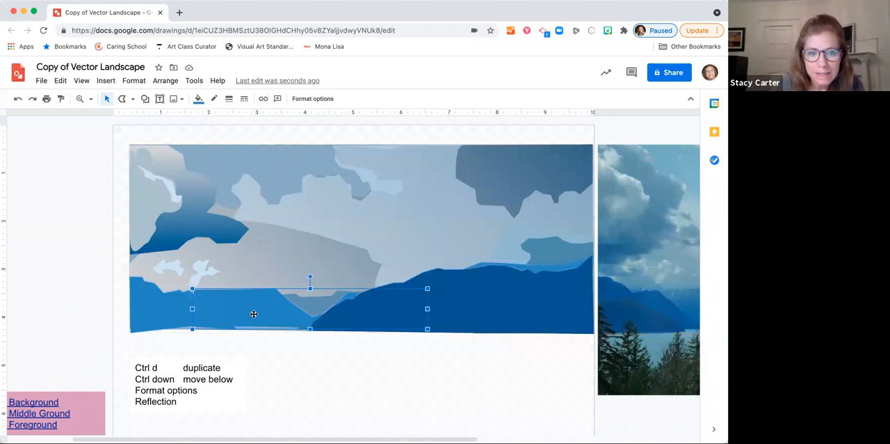
{"action": "left_click_drag", "start_coordinate": [313, 303], "coordinate": [212, 304]}
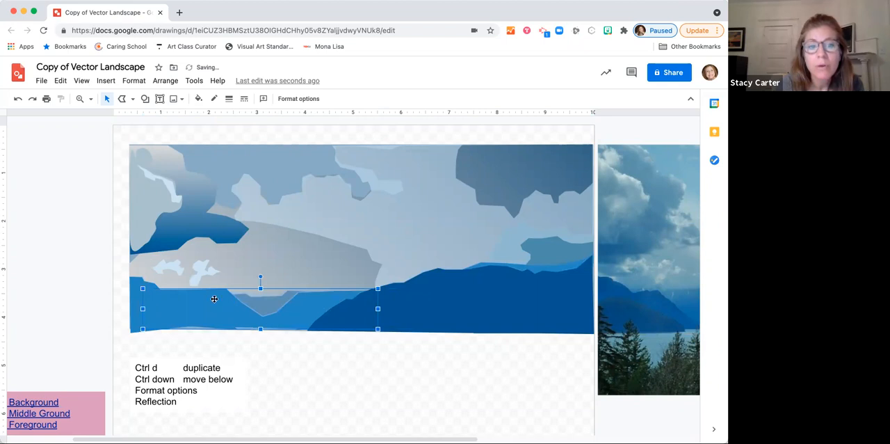
{"action": "left_click", "coordinate": [199, 99]}
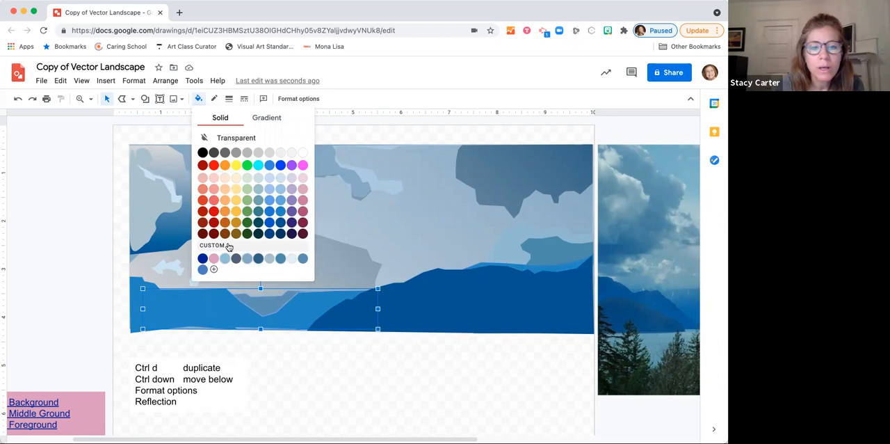
{"action": "left_click", "coordinate": [229, 246]}
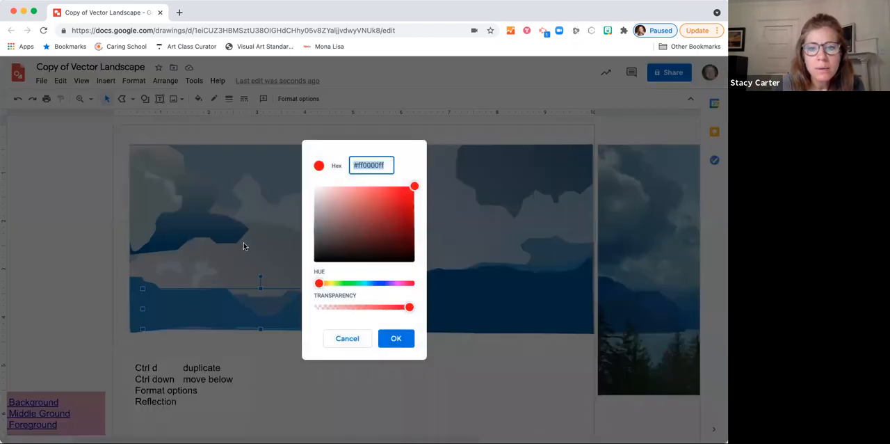
{"action": "left_click", "coordinate": [347, 338]}
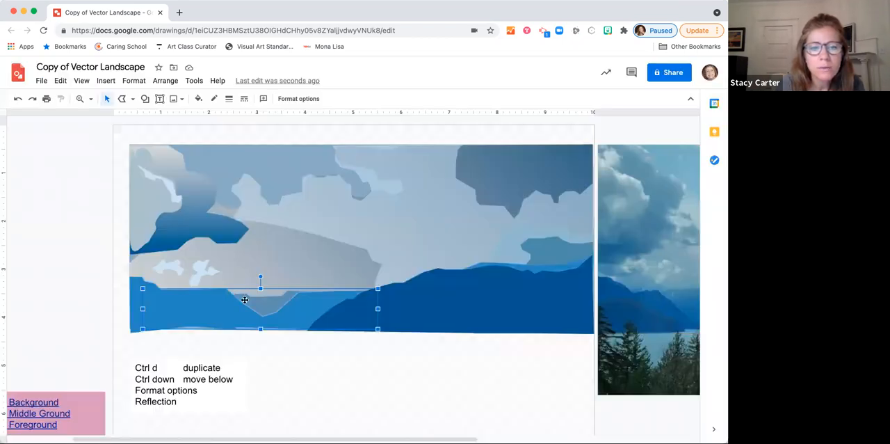
{"action": "left_click", "coordinate": [198, 98]}
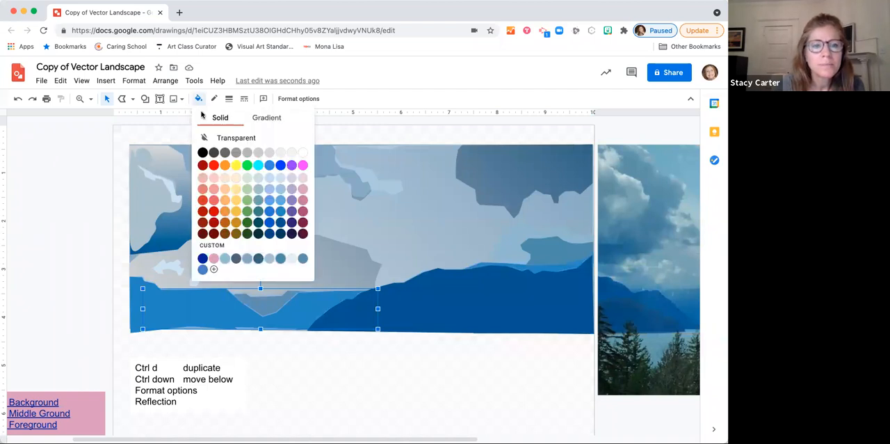
{"action": "left_click", "coordinate": [222, 246]}
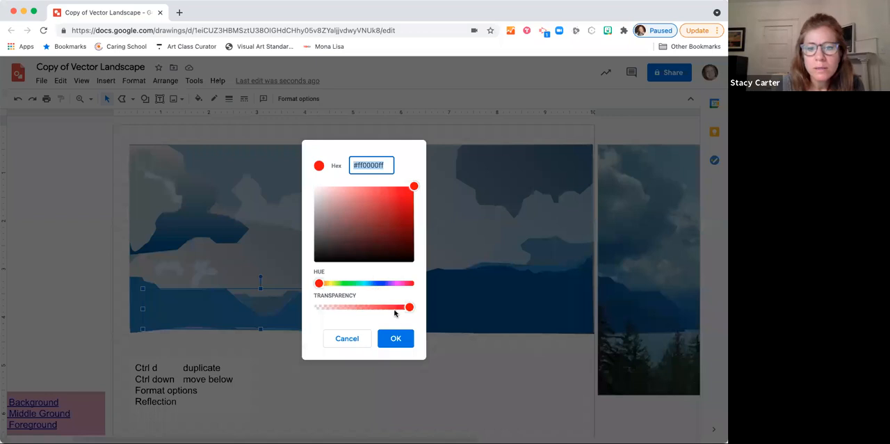
{"action": "left_click", "coordinate": [353, 339]}
Step: Fill the distant mountain shape behind the valley with the custom muted blue #4981b3
{"action": "left_click", "coordinate": [177, 287]}
{"action": "left_click", "coordinate": [215, 300]}
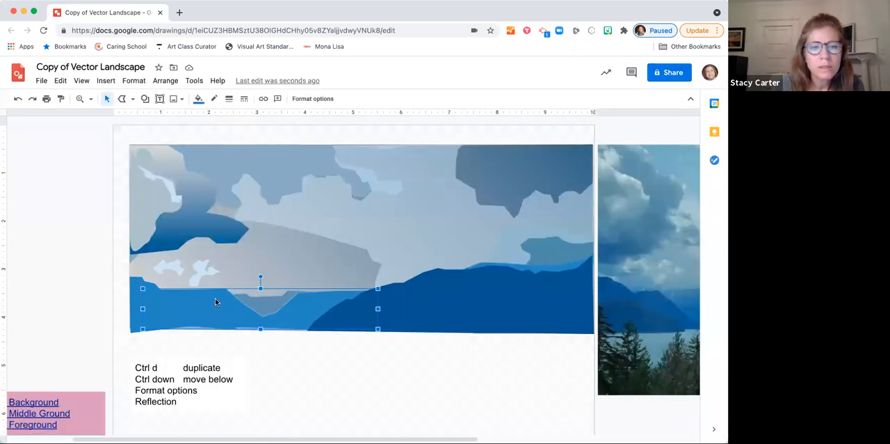
{"action": "left_click", "coordinate": [198, 98]}
{"action": "left_click", "coordinate": [221, 246]}
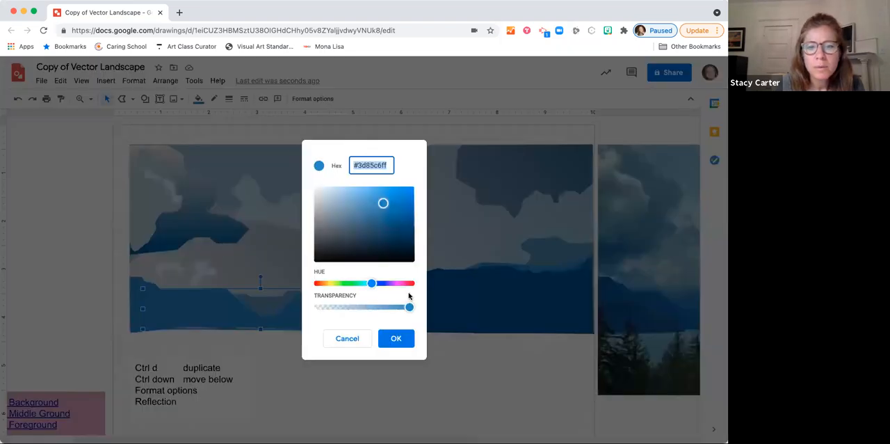
{"action": "left_click_drag", "start_coordinate": [383, 204], "coordinate": [373, 209]}
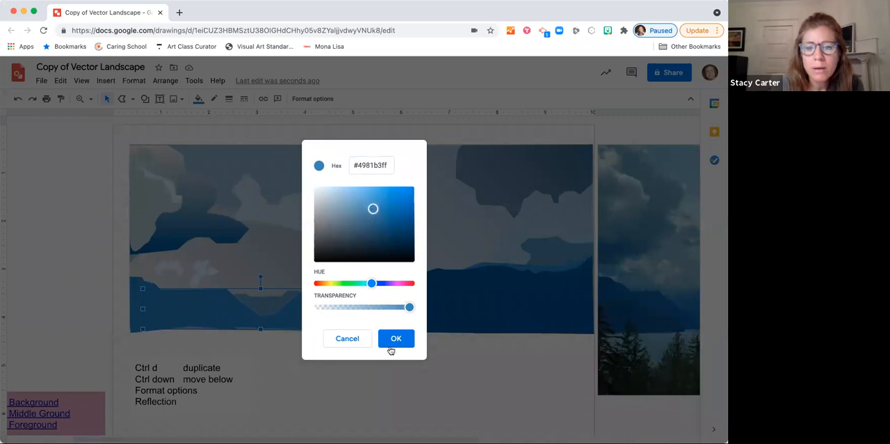
{"action": "left_click", "coordinate": [396, 338]}
Step: Nudge the V-shaped valley shape slightly to the right over the distant mountains and deselect it
{"action": "left_click", "coordinate": [273, 305]}
{"action": "left_click_drag", "start_coordinate": [272, 305], "coordinate": [267, 304]}
{"action": "key", "text": "Right"}
{"action": "key", "text": "Right"}
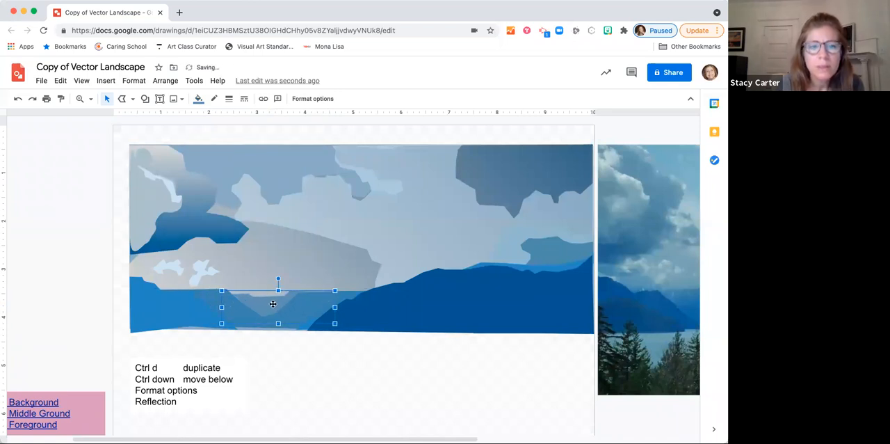
{"action": "left_click", "coordinate": [86, 274]}
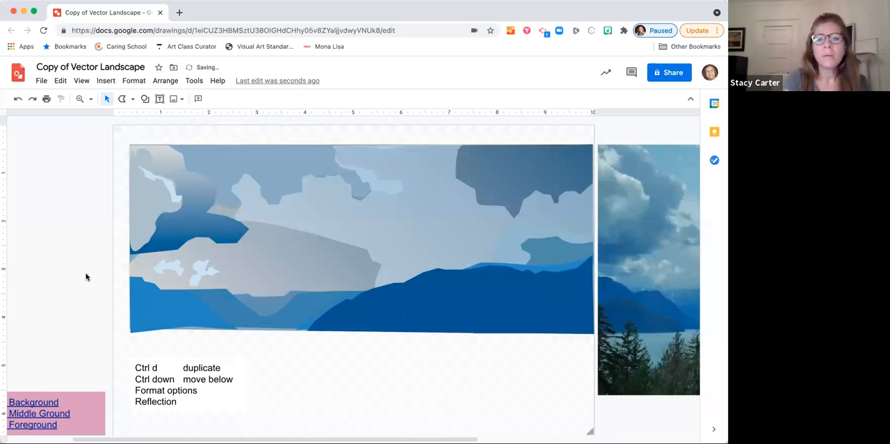
Step: Fill the leftmost foreground mountain with the custom dark slate blue
{"action": "left_click", "coordinate": [189, 318]}
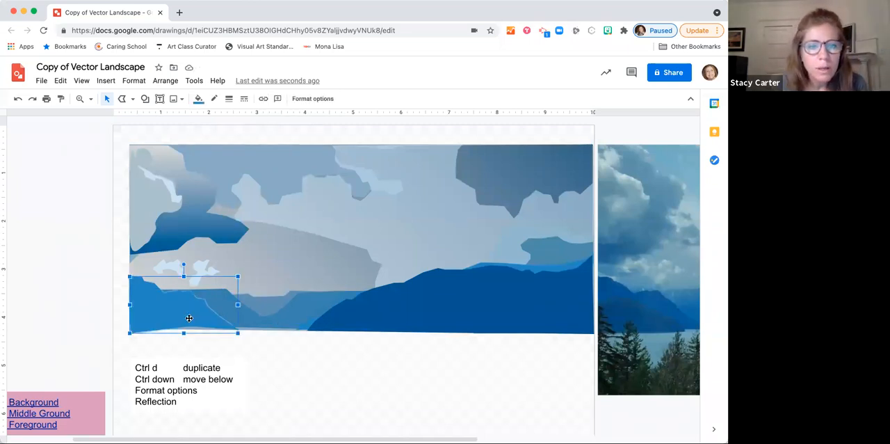
{"action": "left_click", "coordinate": [198, 98]}
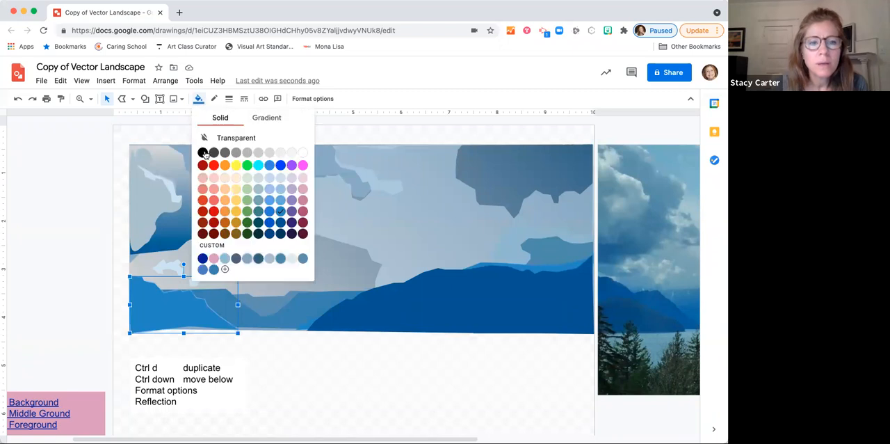
{"action": "left_click", "coordinate": [259, 257]}
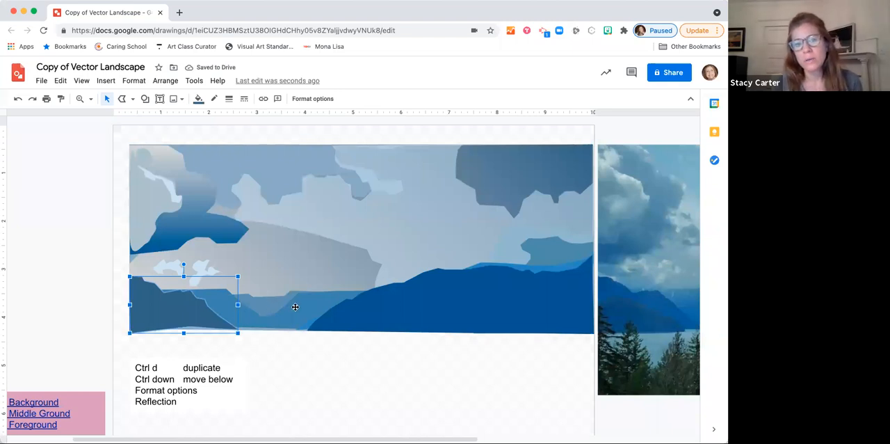
Step: Trace the water area of the reference photo as a closed polyline from the shoreline down to the photo's lower edge
{"action": "scroll", "coordinate": [440, 293], "scroll_direction": "right", "scroll_amount": 5}
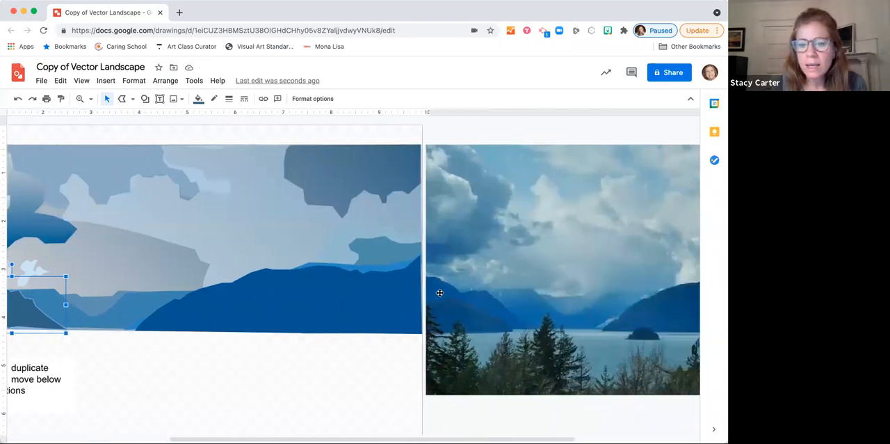
{"action": "scroll", "coordinate": [440, 293], "scroll_direction": "right", "scroll_amount": 8}
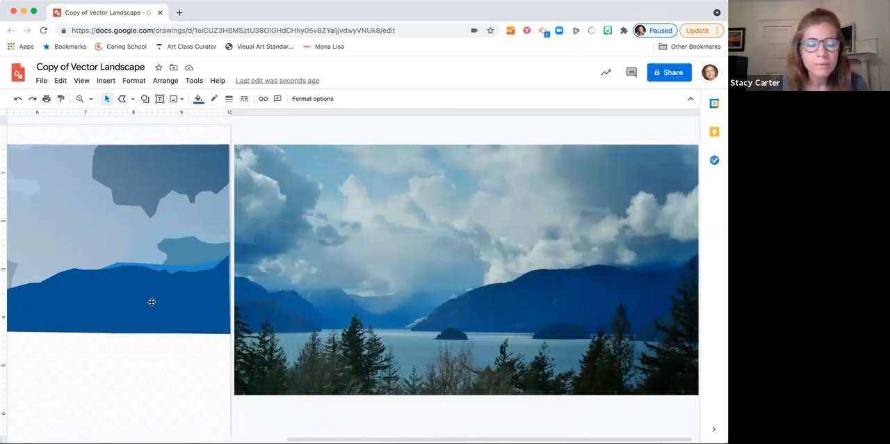
{"action": "scroll", "coordinate": [334, 310], "scroll_direction": "right", "scroll_amount": 2}
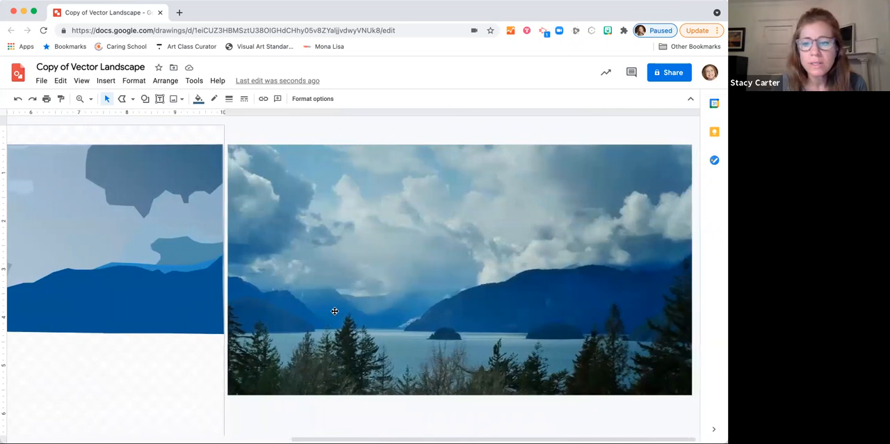
{"action": "left_click", "coordinate": [133, 99]}
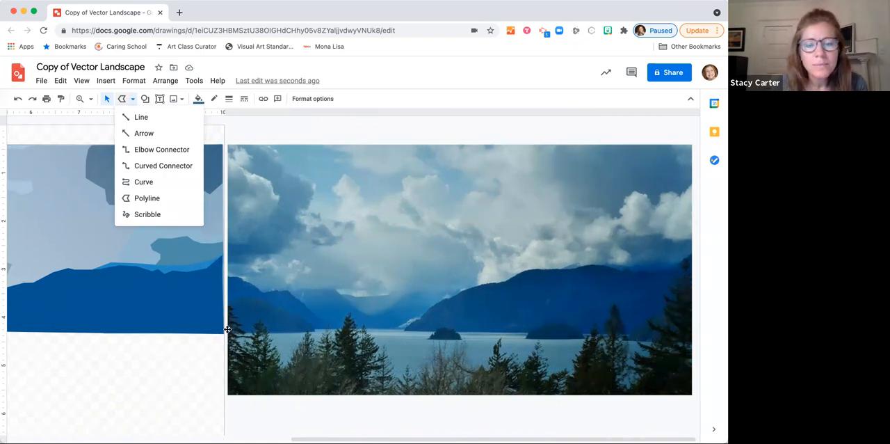
{"action": "left_click", "coordinate": [253, 328]}
{"action": "left_click", "coordinate": [122, 98]}
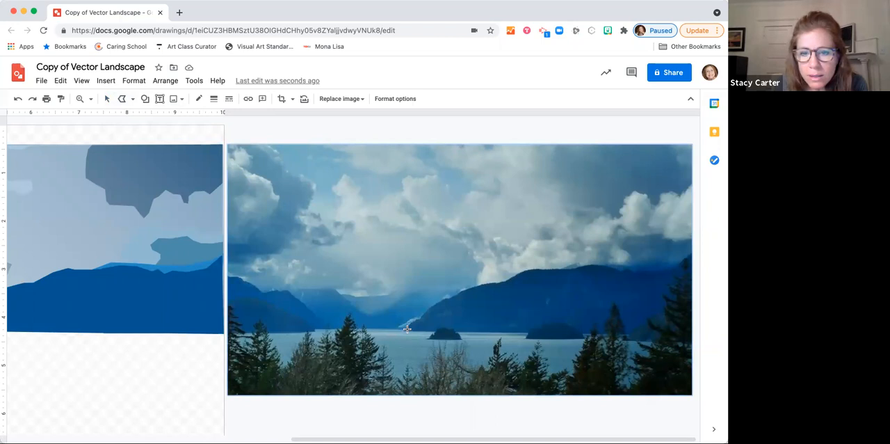
{"action": "left_click_drag", "start_coordinate": [306, 328], "coordinate": [227, 324]}
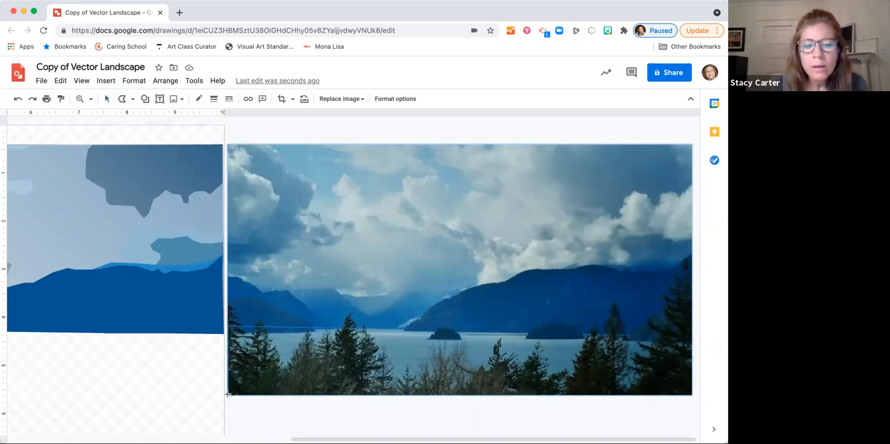
{"action": "left_click_drag", "start_coordinate": [235, 394], "coordinate": [692, 395]}
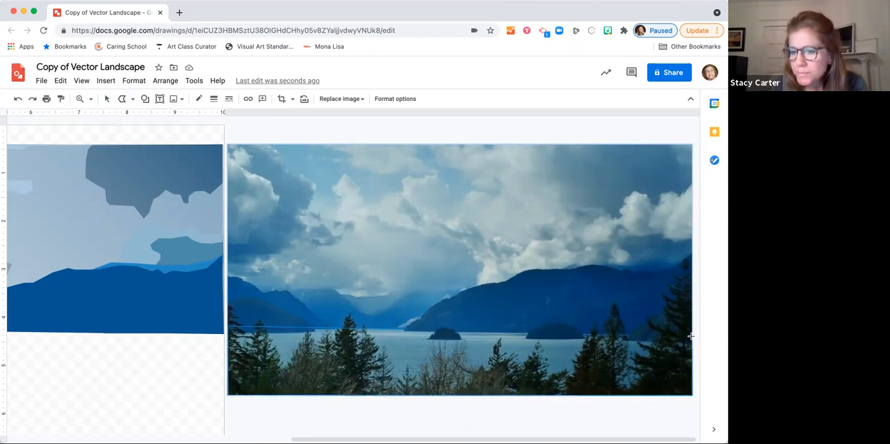
{"action": "left_click_drag", "start_coordinate": [612, 335], "coordinate": [409, 328]}
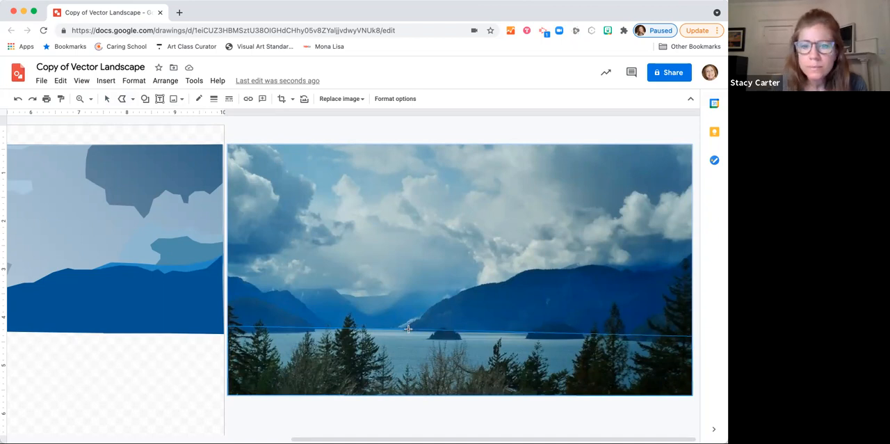
{"action": "double_click", "coordinate": [409, 329]}
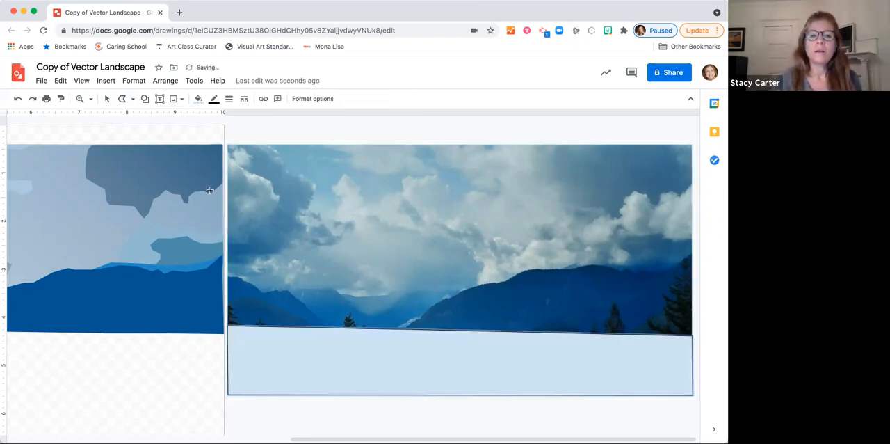
Step: Move the traced water shape left from the photo toward the illustration, along the base of the mountains
{"action": "left_click", "coordinate": [107, 99]}
{"action": "left_click", "coordinate": [405, 373]}
{"action": "left_click_drag", "start_coordinate": [250, 361], "coordinate": [116, 355]}
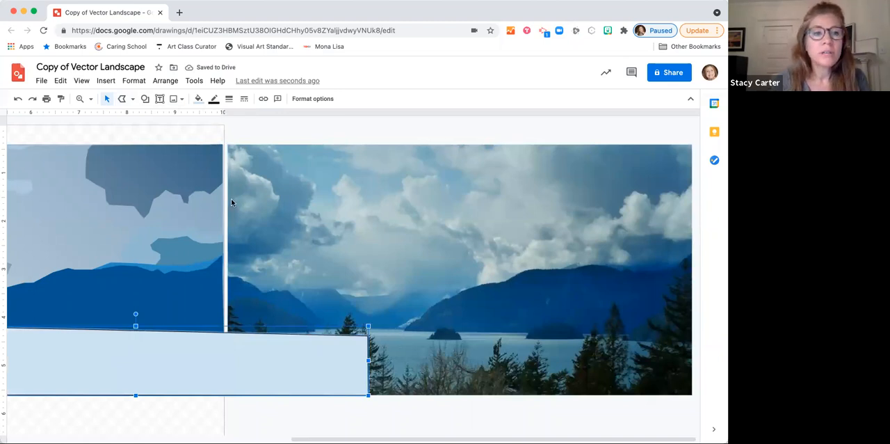
Step: Make the water shape's outline transparent and fill it with the preset light blue linear gradient
{"action": "left_click", "coordinate": [214, 98]}
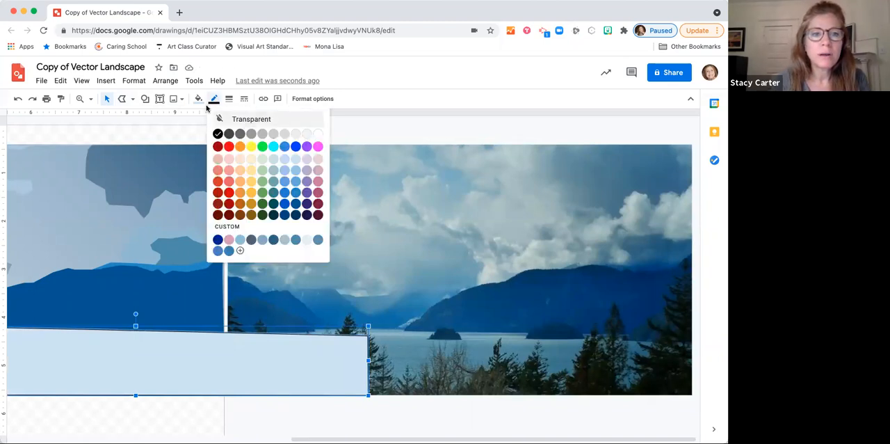
{"action": "left_click", "coordinate": [220, 117]}
{"action": "left_click", "coordinate": [198, 99]}
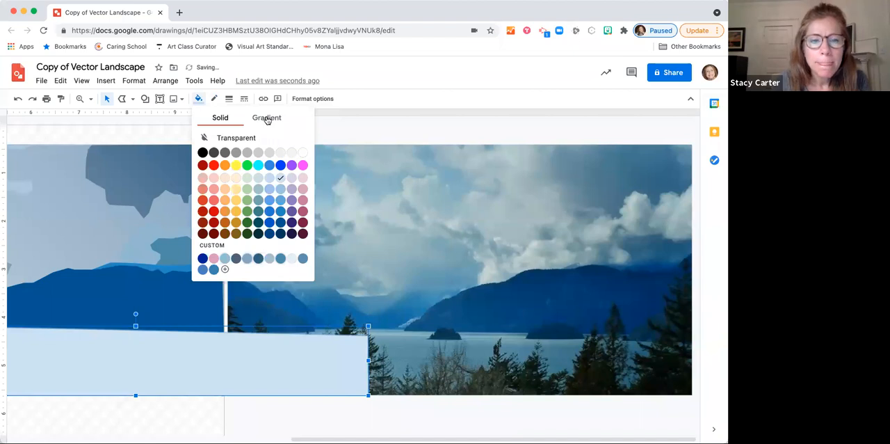
{"action": "left_click", "coordinate": [268, 118]}
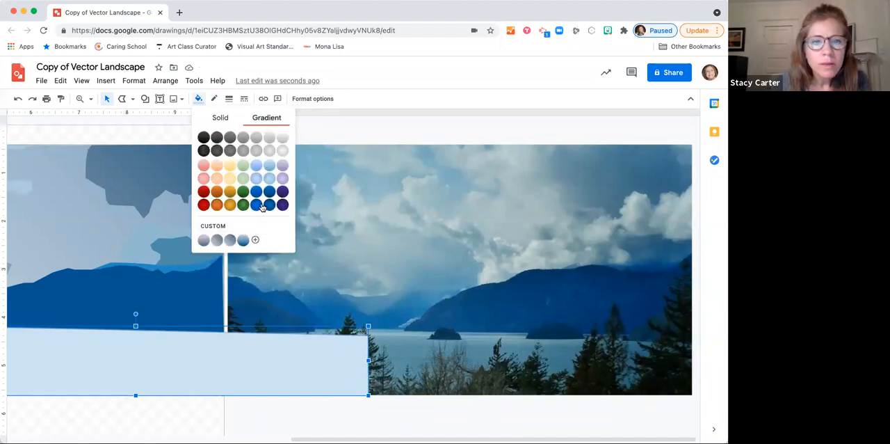
{"action": "left_click", "coordinate": [269, 165]}
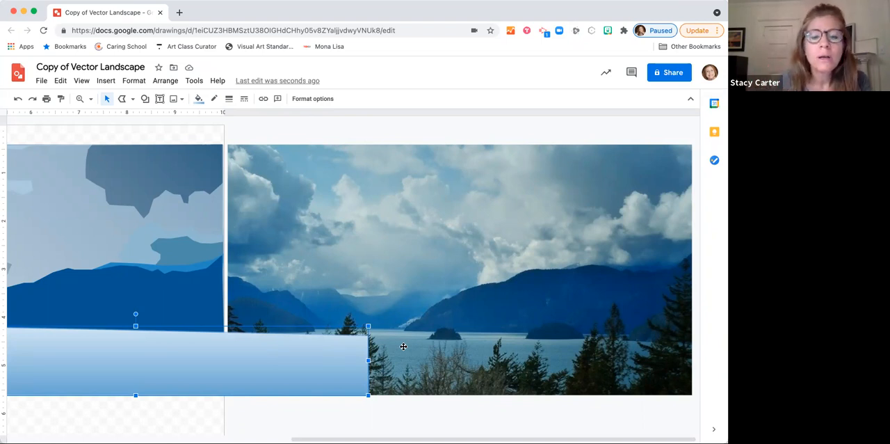
Step: Customize the water's gradient by changing its darker end stop to a muted teal blue
{"action": "left_click", "coordinate": [199, 102]}
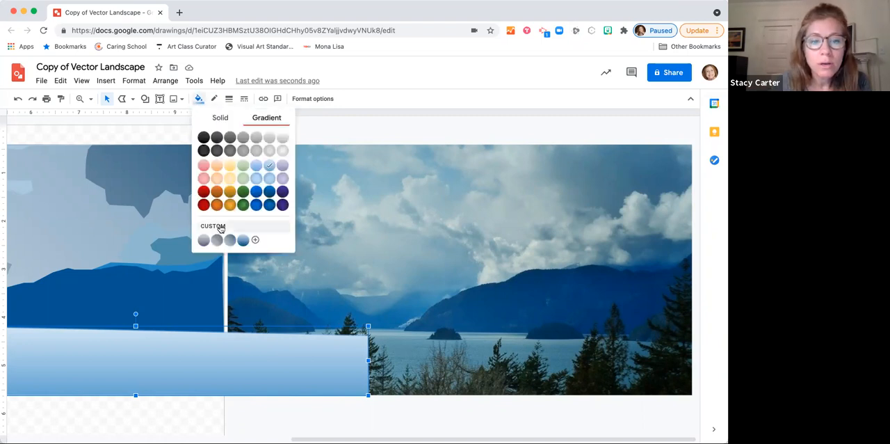
{"action": "left_click", "coordinate": [256, 239]}
{"action": "left_click", "coordinate": [476, 294]}
{"action": "left_click", "coordinate": [356, 256]}
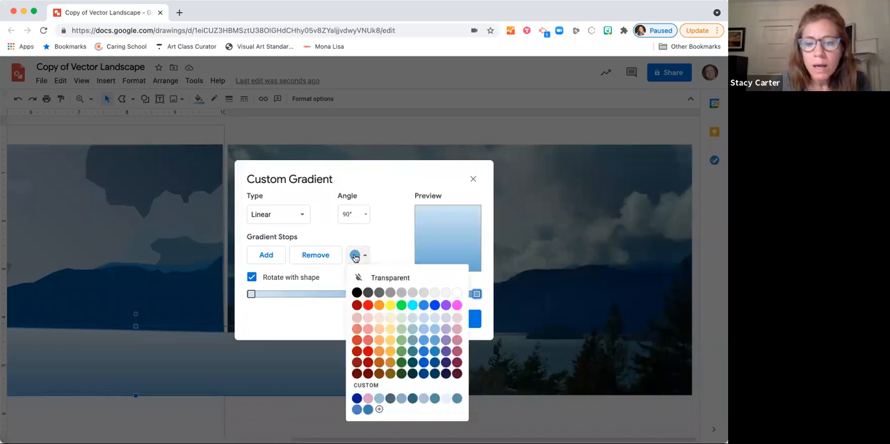
{"action": "left_click", "coordinate": [413, 340]}
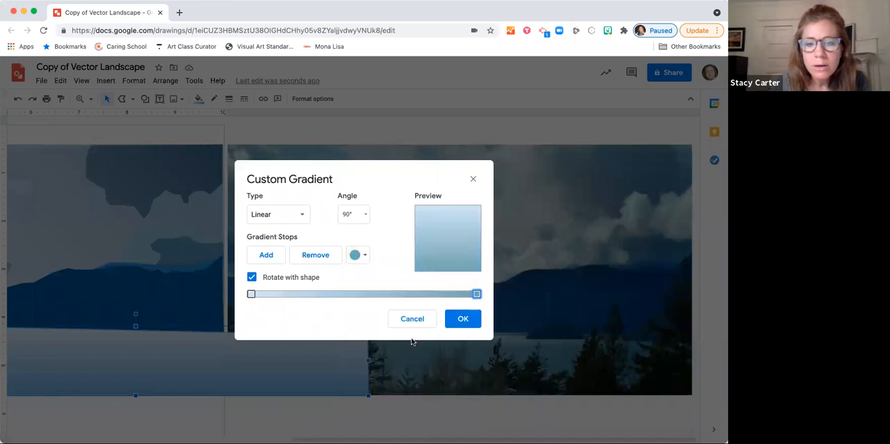
{"action": "left_click", "coordinate": [463, 319]}
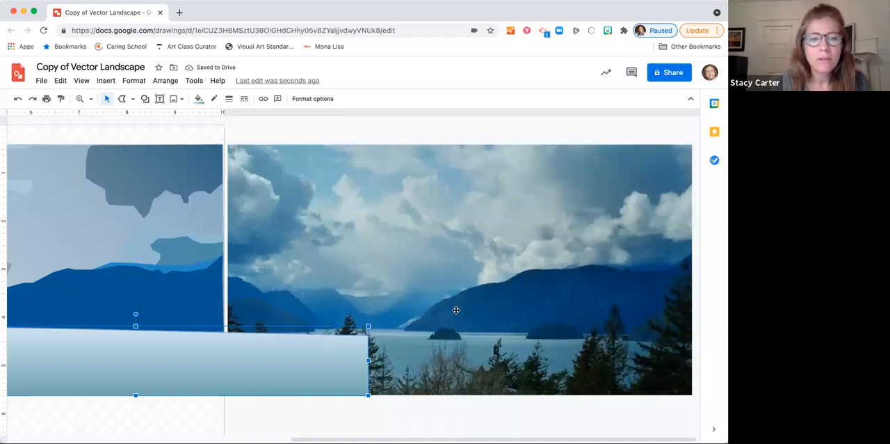
Step: Move the shortcut notes text box up beside the illustration and align the water shape with the illustration's side edges below the mountains
{"action": "scroll", "coordinate": [455, 309], "scroll_direction": "left", "scroll_amount": 10}
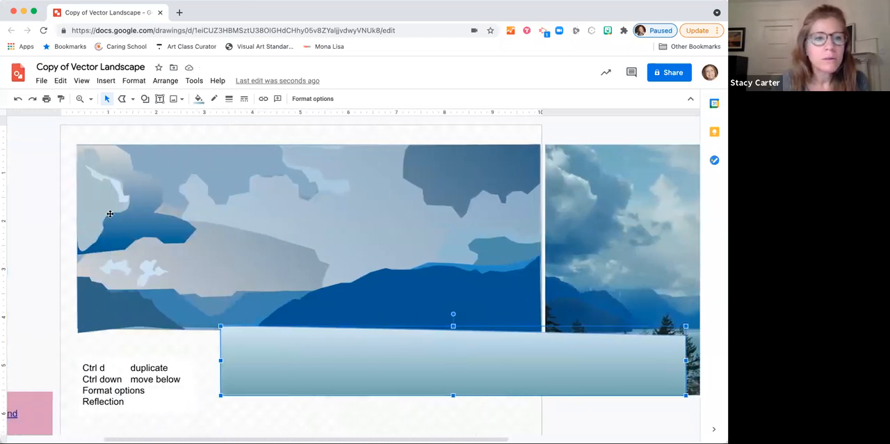
{"action": "left_click", "coordinate": [106, 99]}
{"action": "left_click_drag", "start_coordinate": [290, 357], "coordinate": [181, 362]}
{"action": "left_click", "coordinate": [96, 363]}
{"action": "left_click_drag", "start_coordinate": [96, 358], "coordinate": [29, 218]}
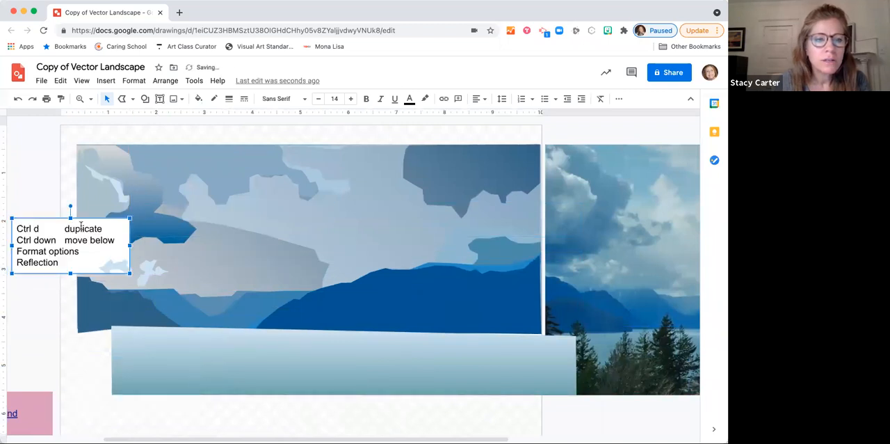
{"action": "mouse_move", "coordinate": [197, 344]}
{"action": "left_mouse_down"}
{"action": "mouse_move", "coordinate": [225, 348]}
{"action": "mouse_move", "coordinate": [193, 342]}
{"action": "left_mouse_up"}
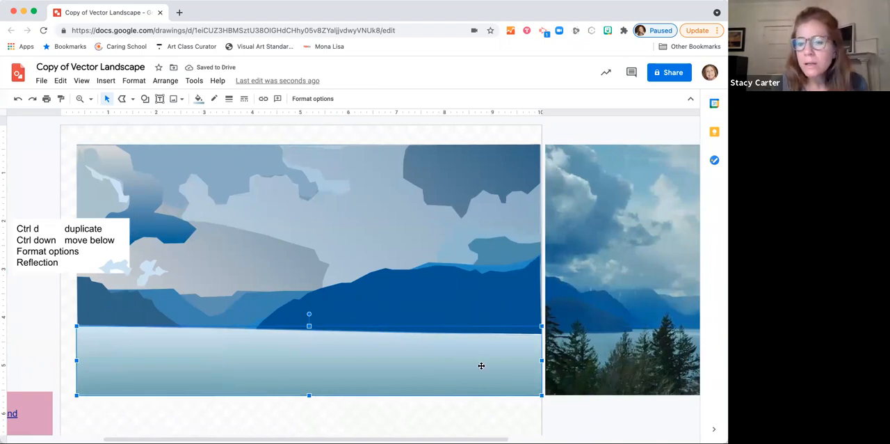
Step: Bring the large dark blue foreground mountain to the front, above the water
{"action": "scroll", "coordinate": [482, 365], "scroll_direction": "right", "scroll_amount": 5}
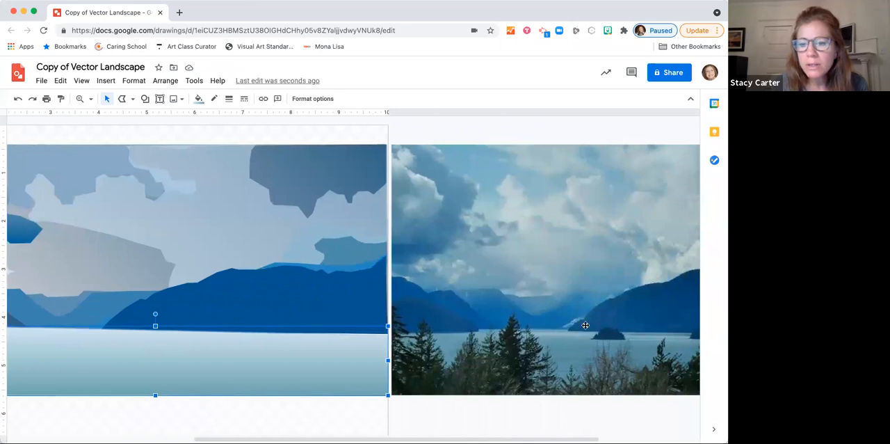
{"action": "left_click", "coordinate": [195, 314]}
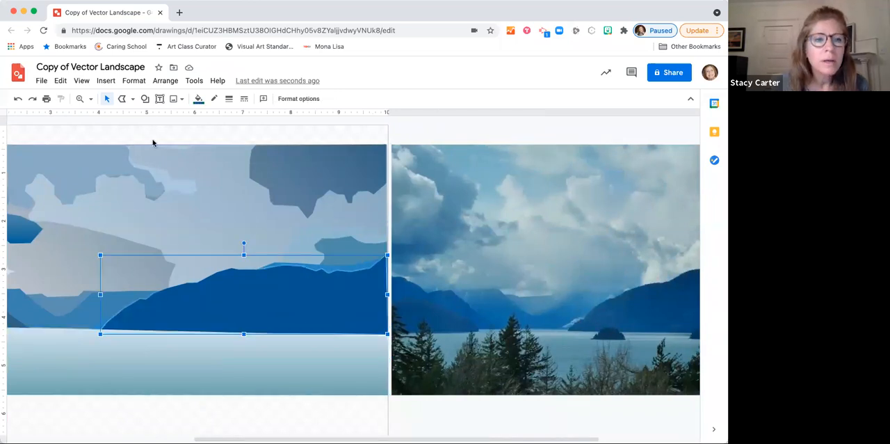
{"action": "left_click", "coordinate": [156, 80]}
{"action": "mouse_move", "coordinate": [201, 103]}
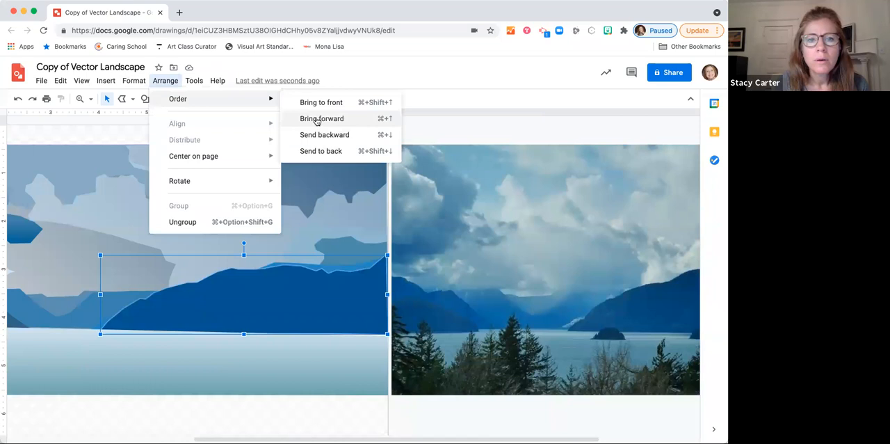
{"action": "left_click", "coordinate": [318, 105]}
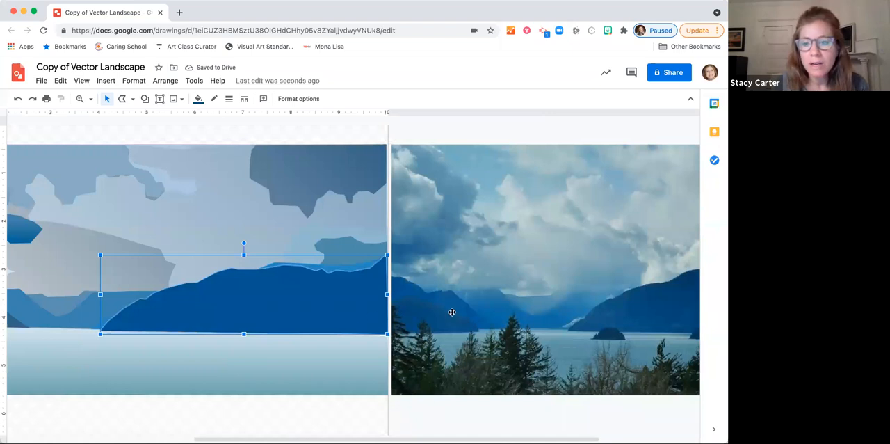
Step: At 200% zoom, trace the rounded foothill at the reference photo's left shoreline as a closed shape with the Curve tool
{"action": "scroll", "coordinate": [523, 338], "scroll_direction": "right", "scroll_amount": 5}
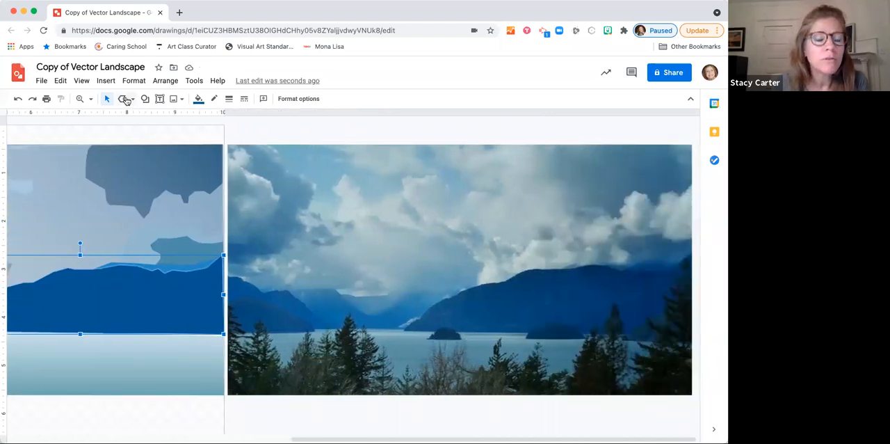
{"action": "left_click", "coordinate": [81, 101]}
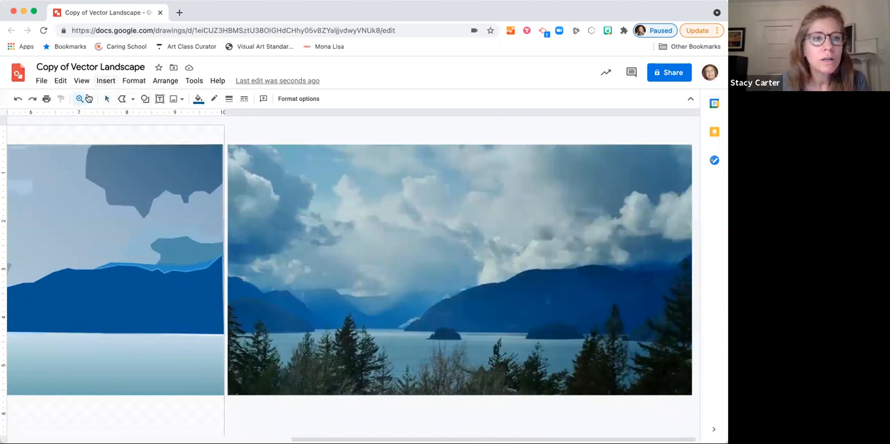
{"action": "left_click", "coordinate": [89, 99]}
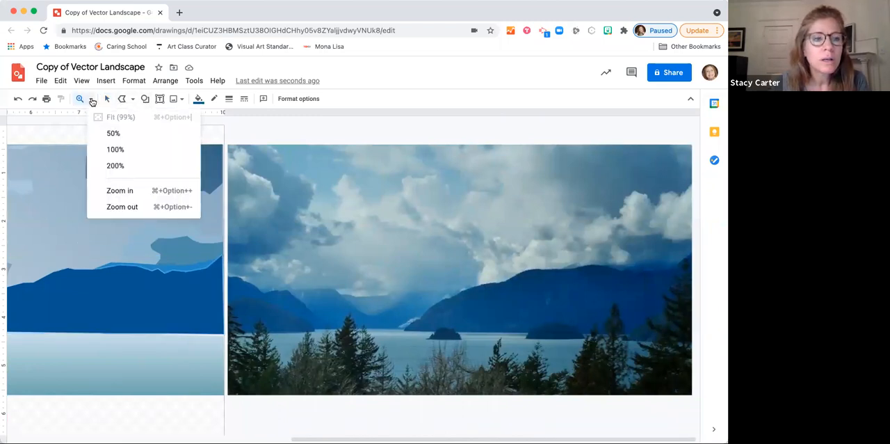
{"action": "left_click", "coordinate": [111, 165]}
{"action": "scroll", "coordinate": [337, 285], "scroll_direction": "right", "scroll_amount": 2}
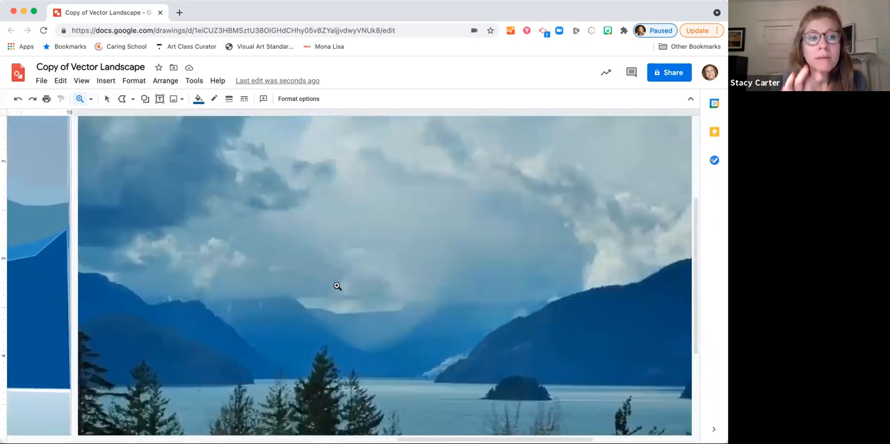
{"action": "left_click", "coordinate": [123, 101]}
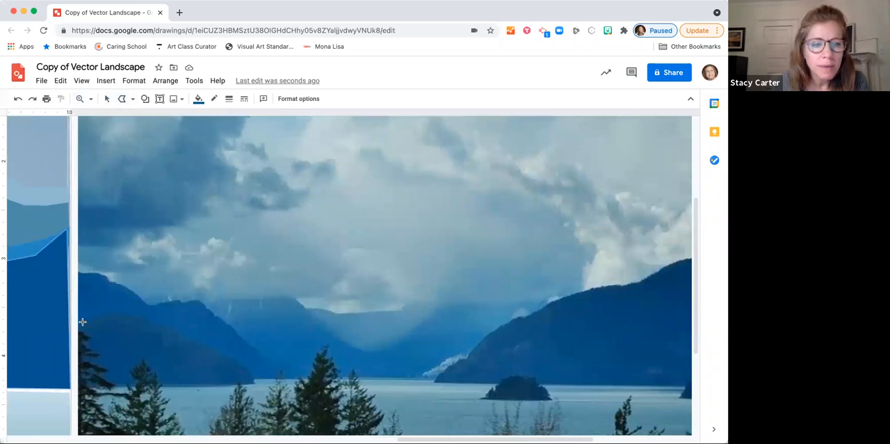
{"action": "left_click", "coordinate": [131, 99]}
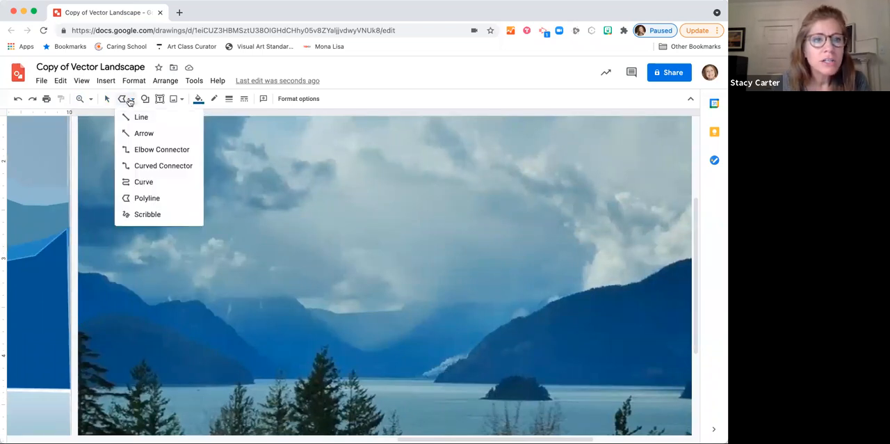
{"action": "left_click", "coordinate": [138, 180]}
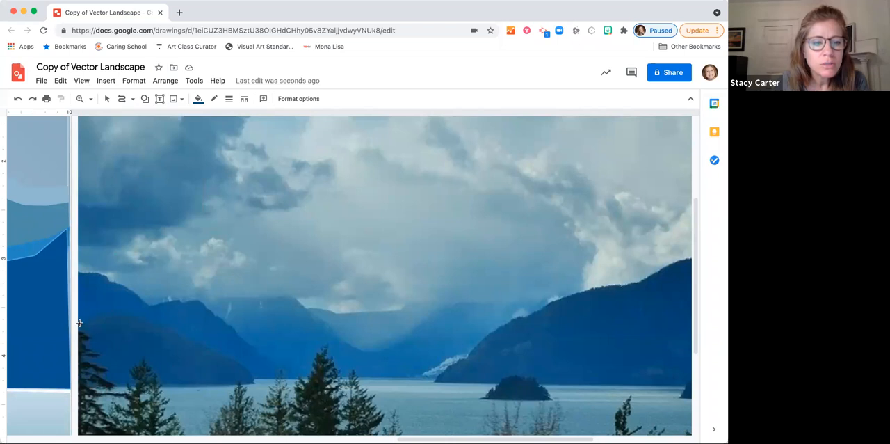
{"action": "left_click", "coordinate": [79, 323]}
{"action": "left_click", "coordinate": [116, 311]}
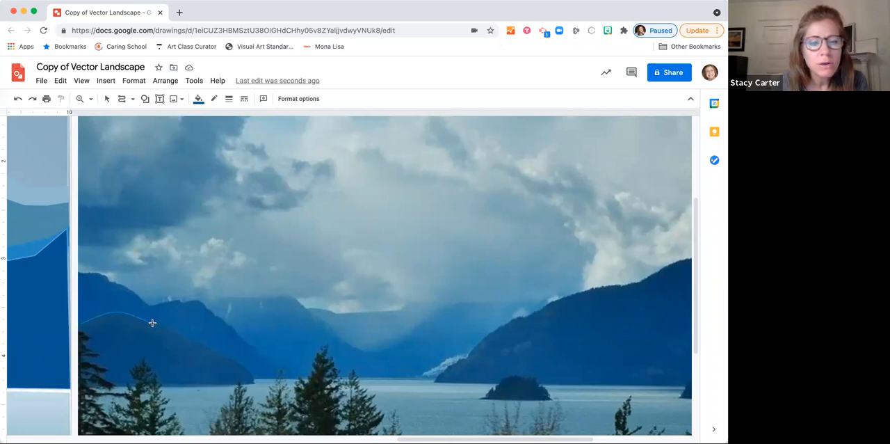
{"action": "left_click", "coordinate": [156, 325]}
{"action": "left_click", "coordinate": [175, 329]}
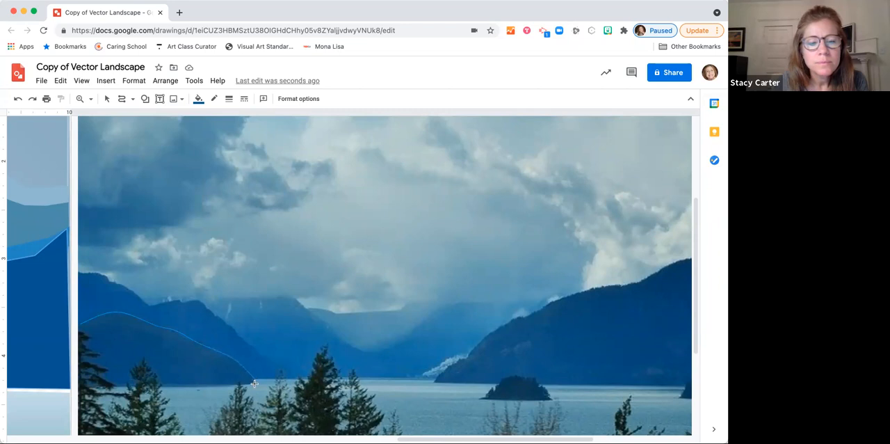
{"action": "left_click", "coordinate": [79, 387]}
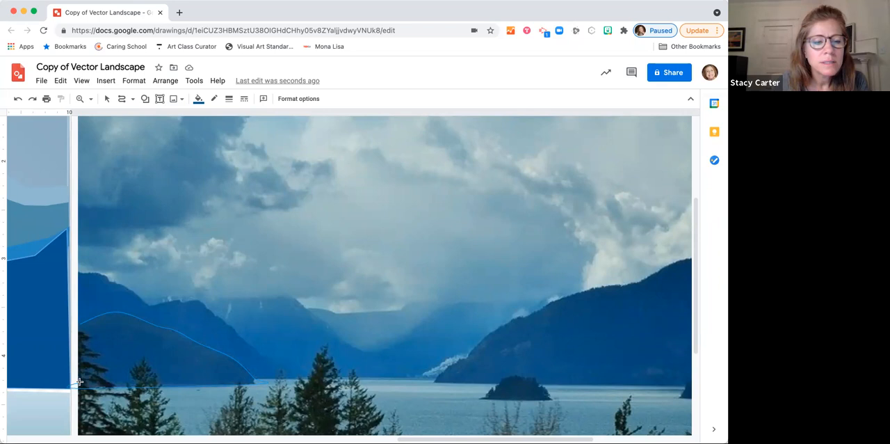
{"action": "left_click", "coordinate": [75, 325]}
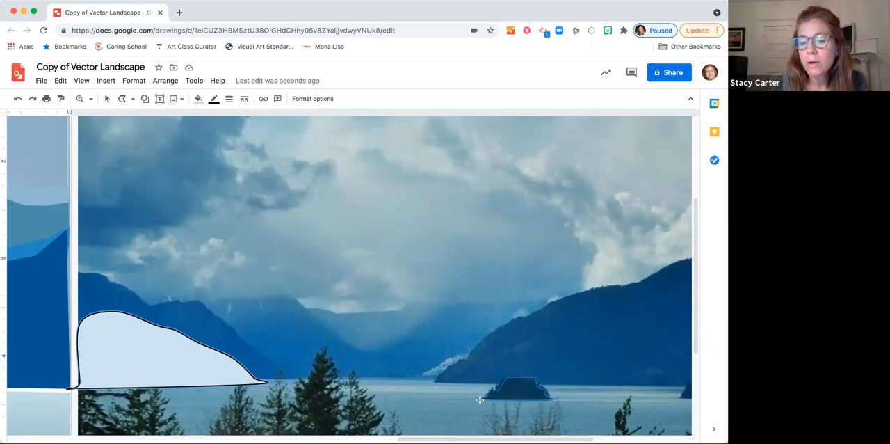
Step: Trace the small island and the larger island in the reference photo's water as two closed polyline shapes
{"action": "left_click", "coordinate": [480, 400]}
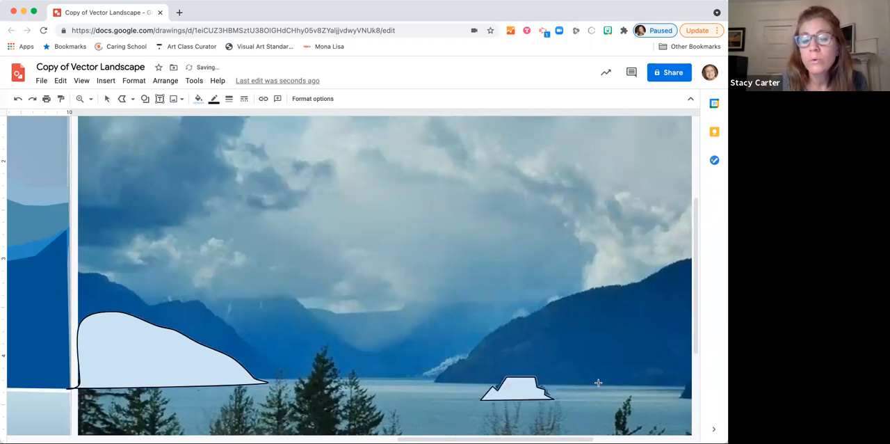
{"action": "scroll", "coordinate": [599, 383], "scroll_direction": "right", "scroll_amount": 8}
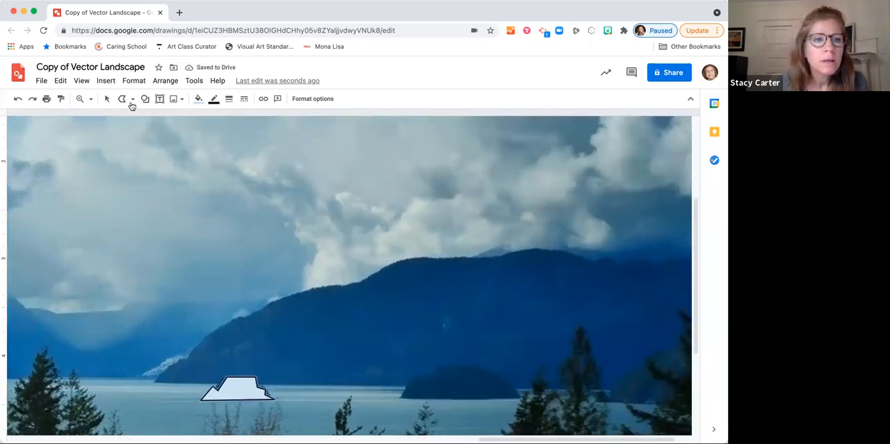
{"action": "left_click", "coordinate": [401, 397]}
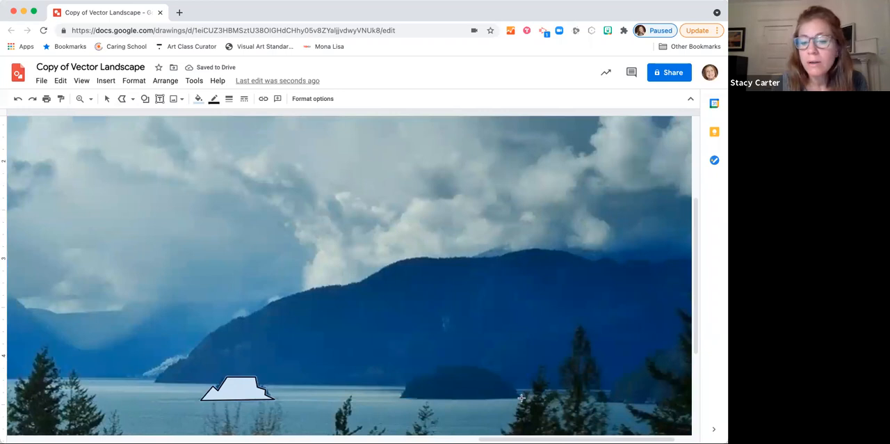
{"action": "left_click", "coordinate": [520, 398]}
{"action": "left_click", "coordinate": [514, 384]}
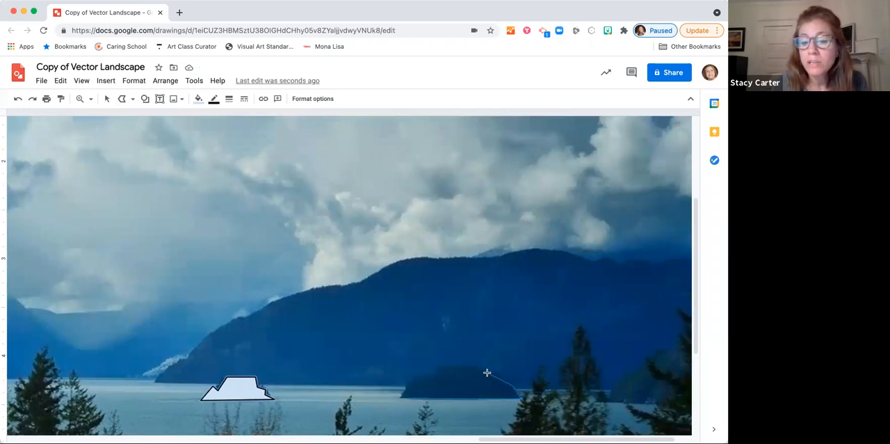
{"action": "left_click", "coordinate": [439, 364]}
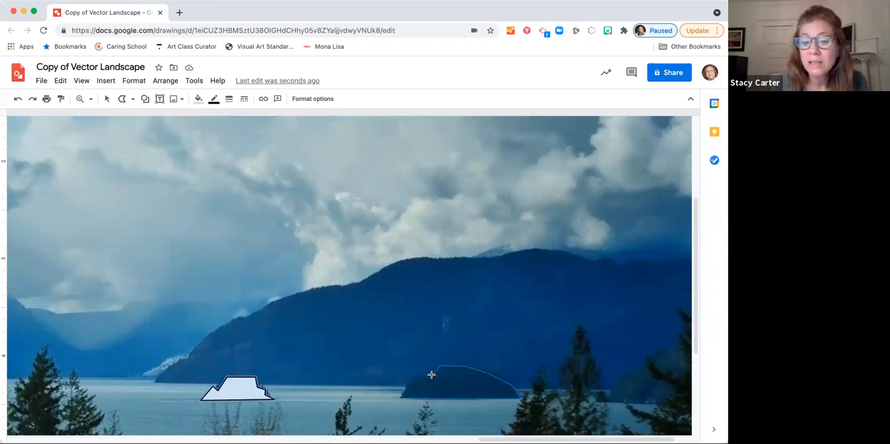
{"action": "left_click", "coordinate": [402, 393]}
Step: Select both island shapes together with the foothill shape and make their outlines transparent
{"action": "left_click", "coordinate": [107, 98]}
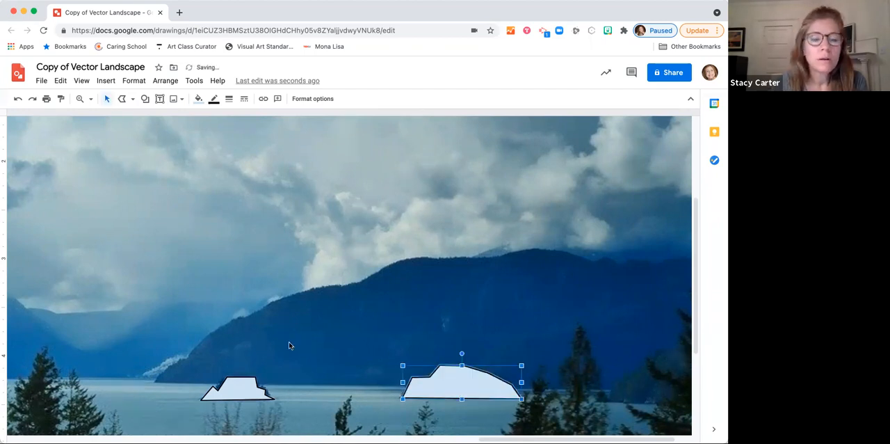
{"action": "left_click", "coordinate": [243, 383], "text": "shift"}
{"action": "scroll", "coordinate": [150, 354], "scroll_direction": "left", "scroll_amount": 7}
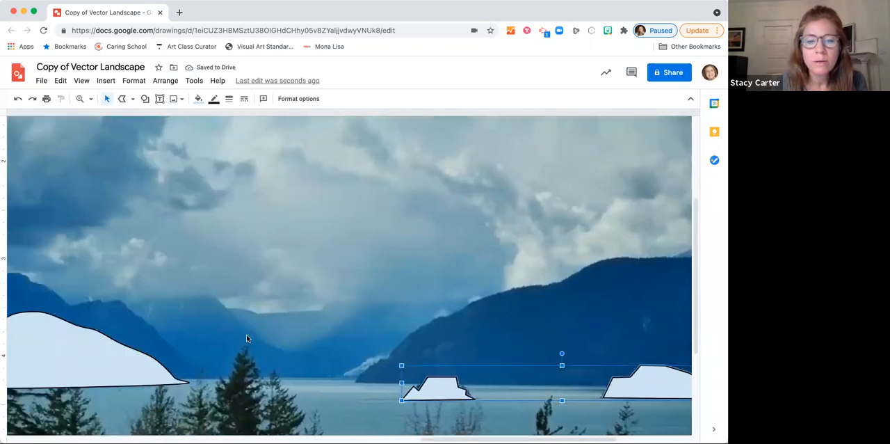
{"action": "left_click", "coordinate": [150, 353], "text": "shift"}
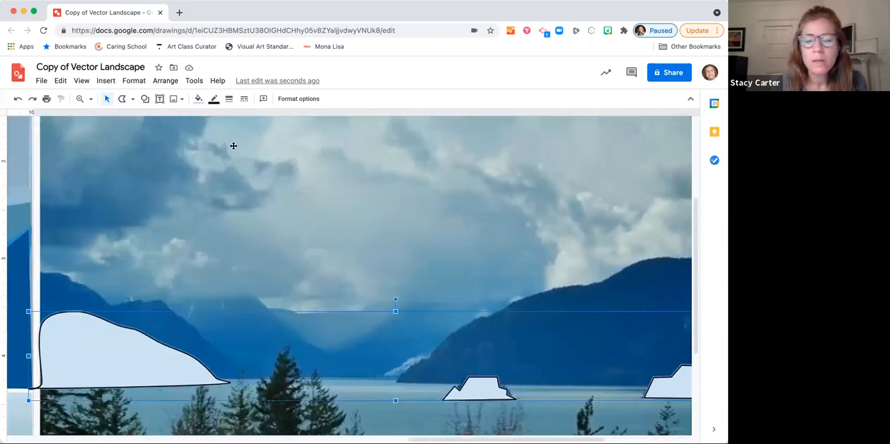
{"action": "left_click", "coordinate": [214, 99]}
{"action": "left_click", "coordinate": [244, 120]}
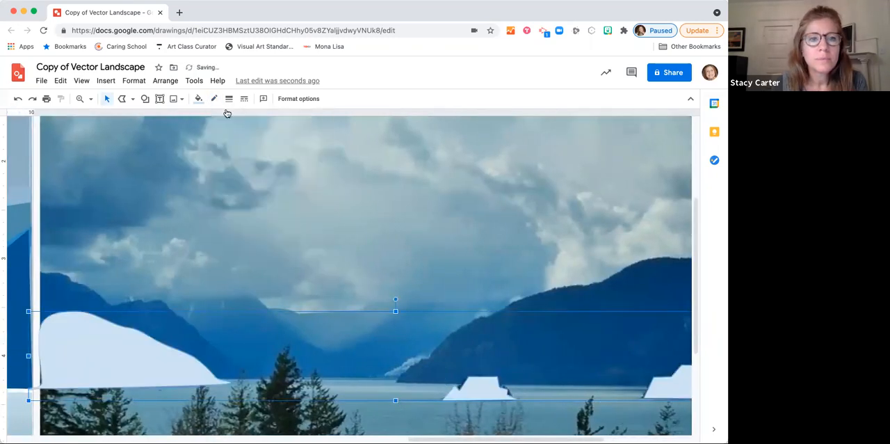
Step: Fill the foothill and both islands with the darkest blue, then move them together onto the artwork's shoreline with the foothill at its left edge
{"action": "left_click", "coordinate": [199, 100]}
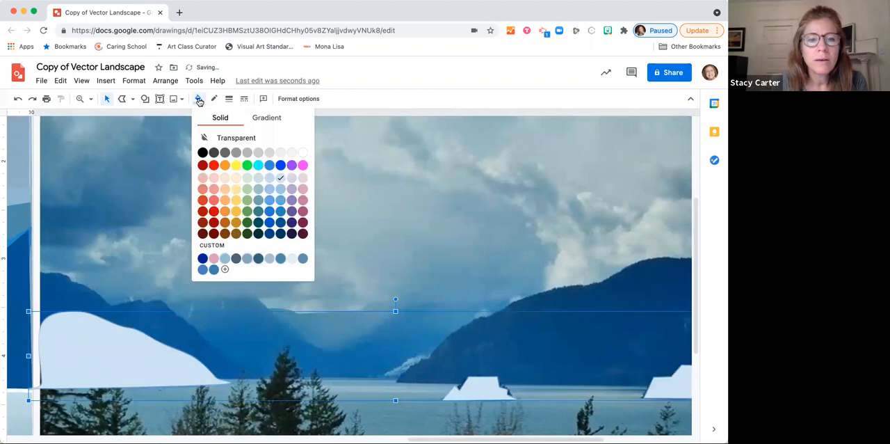
{"action": "left_click", "coordinate": [281, 234]}
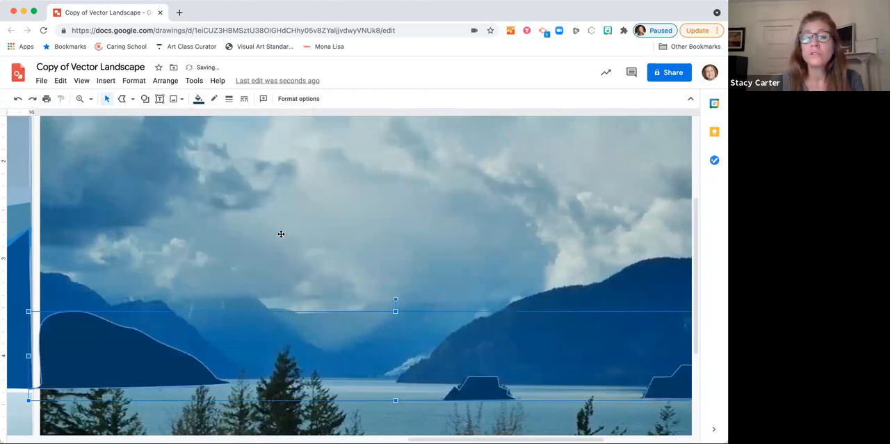
{"action": "left_click", "coordinate": [90, 98]}
{"action": "left_click", "coordinate": [102, 117]}
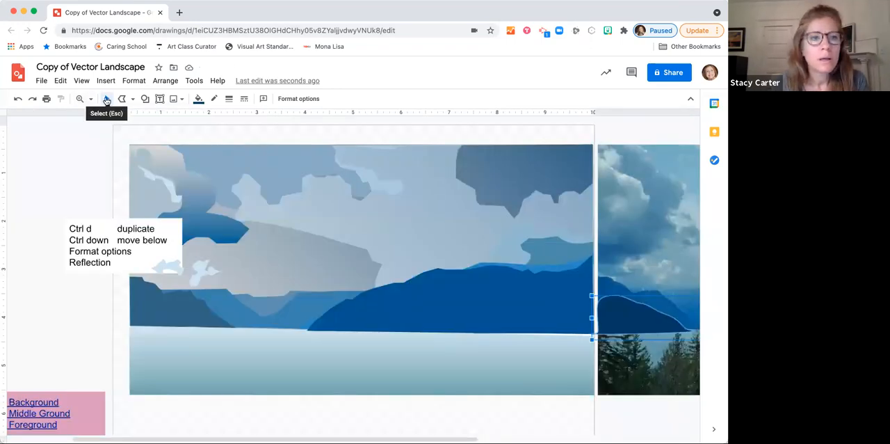
{"action": "left_click", "coordinate": [106, 101]}
{"action": "left_click_drag", "start_coordinate": [633, 313], "coordinate": [173, 308]}
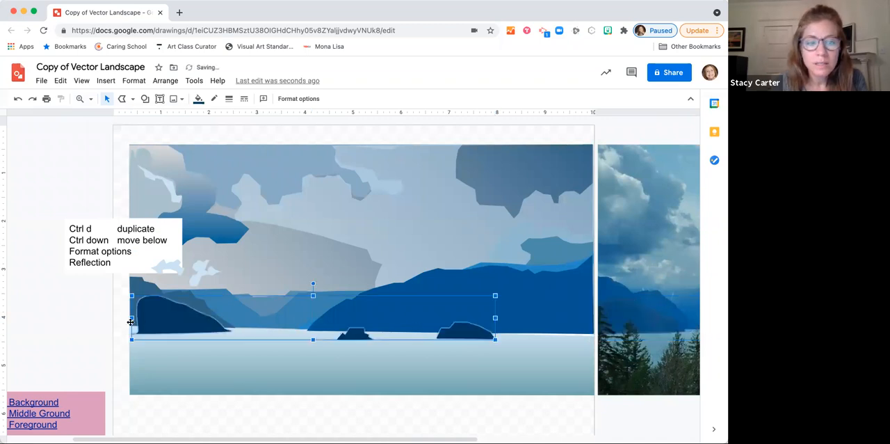
{"action": "key", "text": "Left"}
{"action": "key", "text": "Left"}
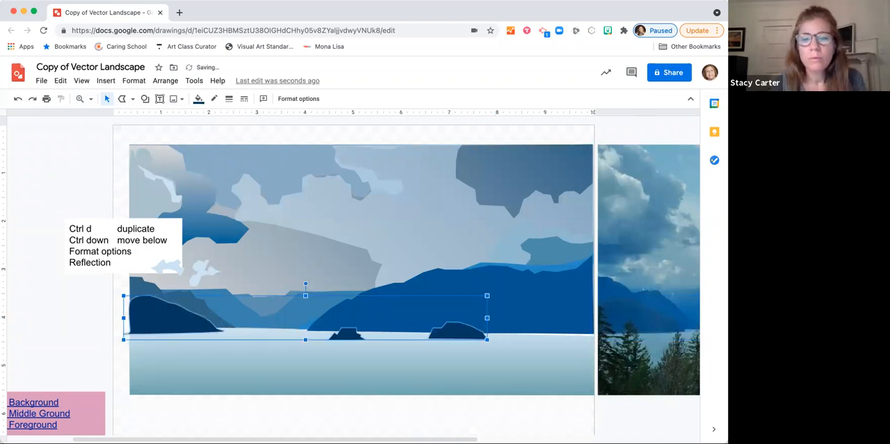
{"action": "left_click", "coordinate": [89, 313]}
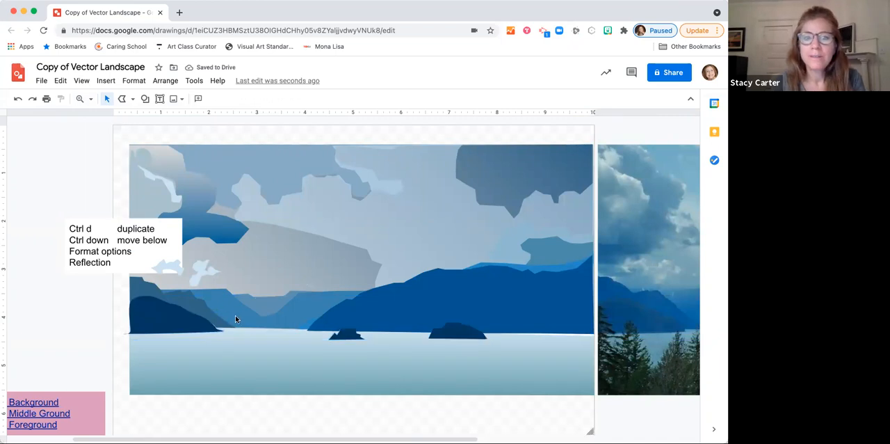
Step: Move the shortcut notes text box off the artwork into the empty space above the lesson video links
{"action": "scroll", "coordinate": [235, 318], "scroll_direction": "right", "scroll_amount": 8}
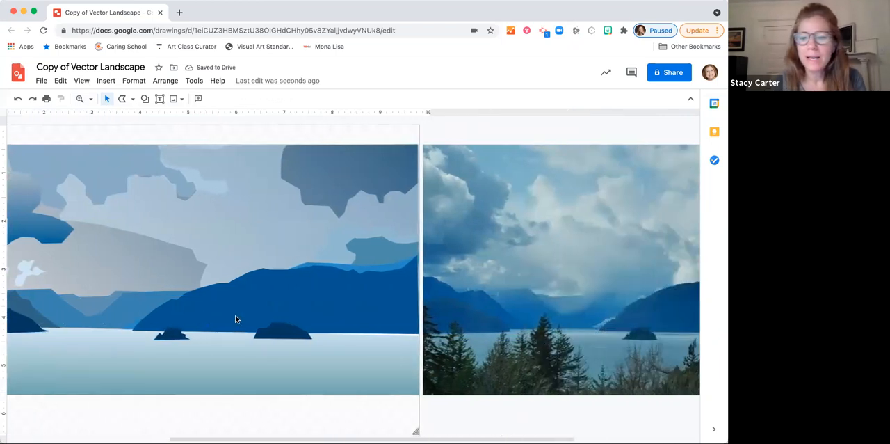
{"action": "scroll", "coordinate": [235, 318], "scroll_direction": "right", "scroll_amount": 3}
{"action": "scroll", "coordinate": [235, 318], "scroll_direction": "left", "scroll_amount": 6}
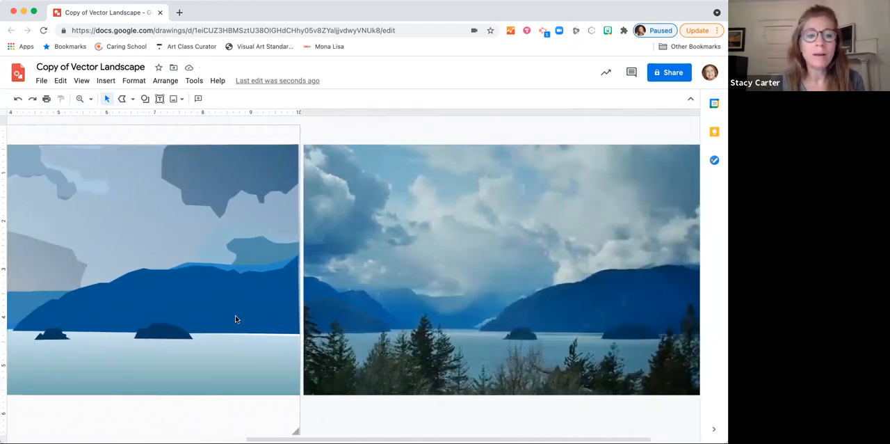
{"action": "scroll", "coordinate": [235, 319], "scroll_direction": "left", "scroll_amount": 3}
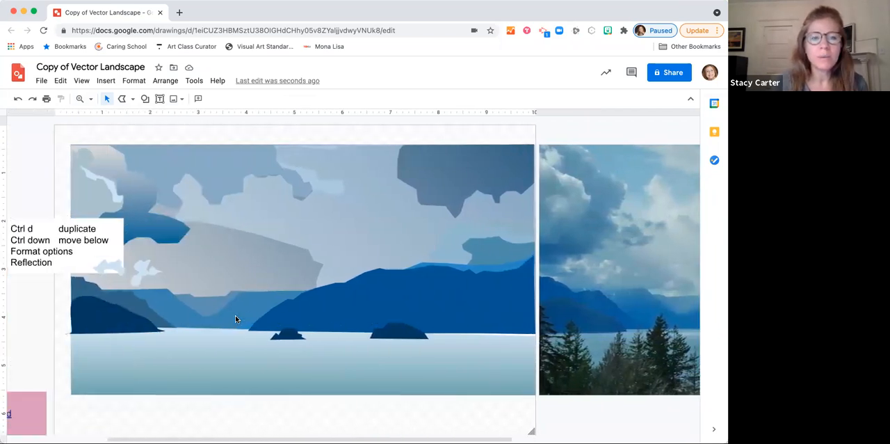
{"action": "left_click", "coordinate": [36, 228]}
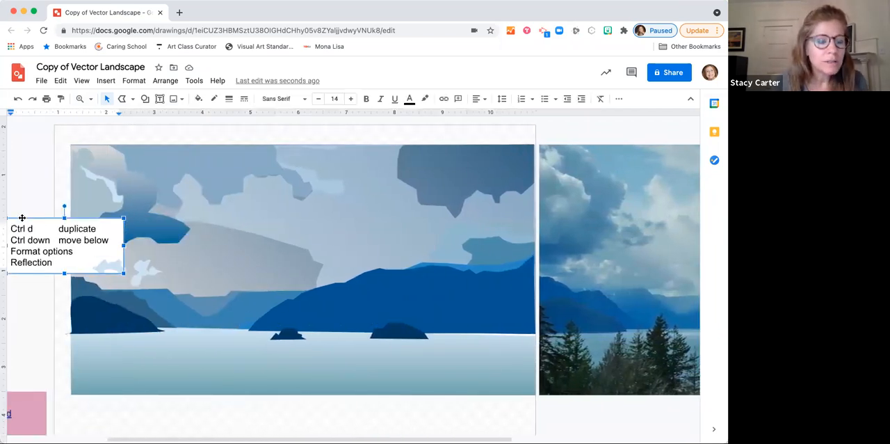
{"action": "scroll", "coordinate": [24, 221], "scroll_direction": "left", "scroll_amount": 5}
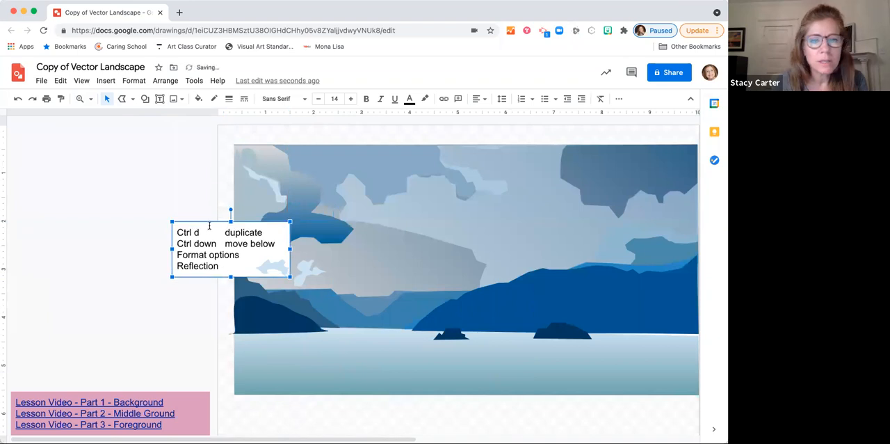
{"action": "left_click_drag", "start_coordinate": [208, 223], "coordinate": [101, 258]}
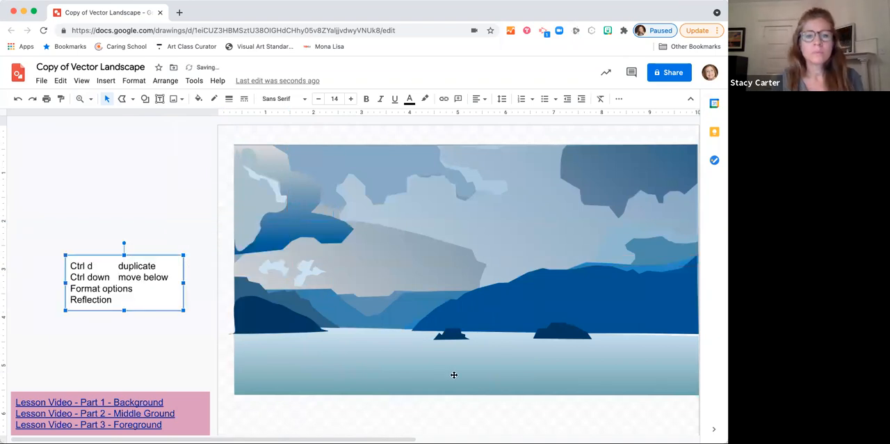
{"action": "scroll", "coordinate": [454, 375], "scroll_direction": "right", "scroll_amount": 4}
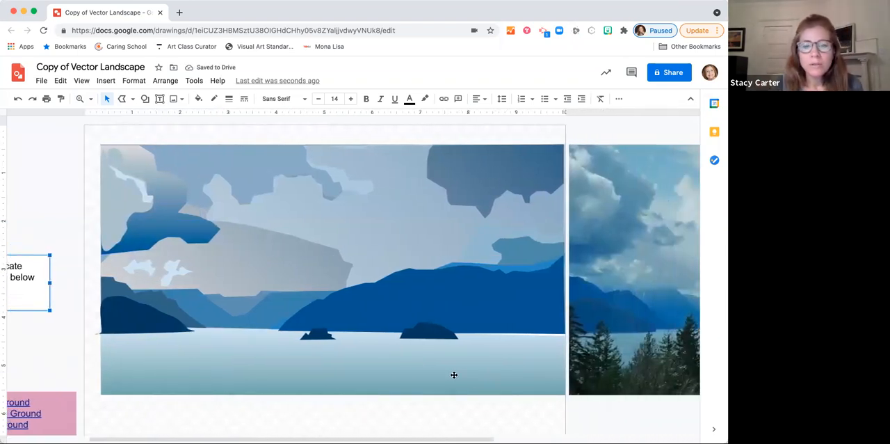